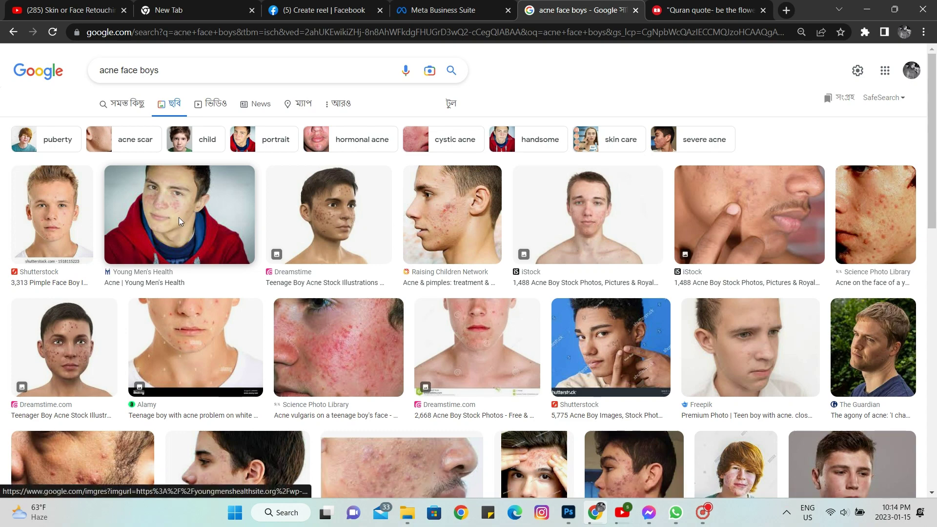
Step: Copy the Young Men's Health acne photo from Google Images and start a clipboard-sized Photoshop document
left_click(179, 219)
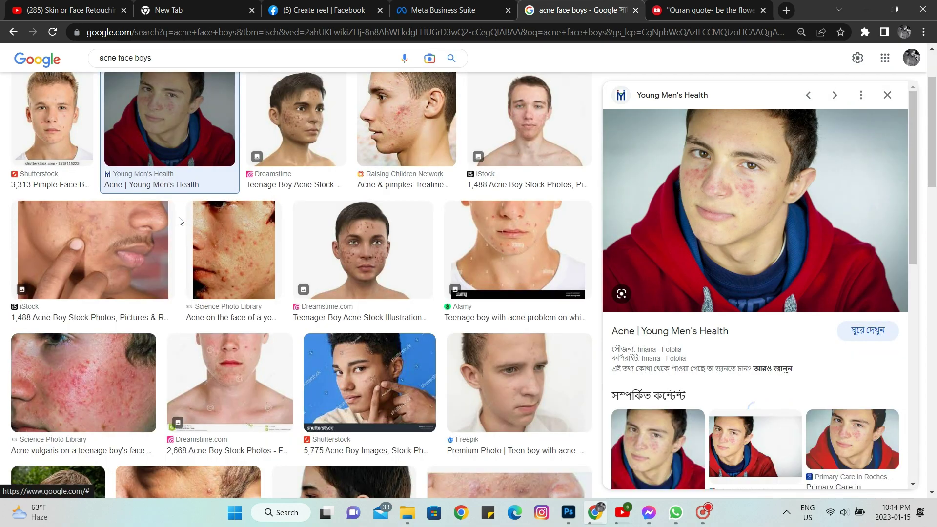
right_click(748, 203)
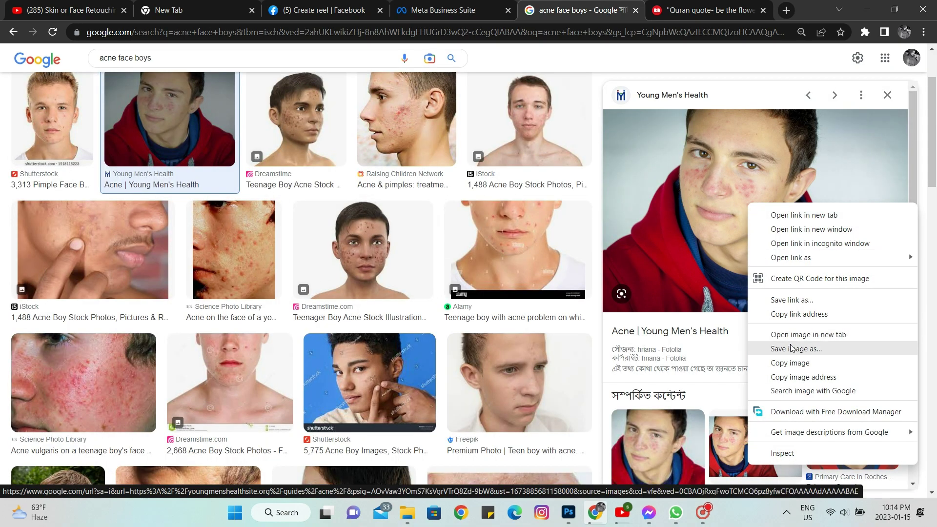
left_click(790, 362)
key("alt+Tab")
key("ctrl+n")
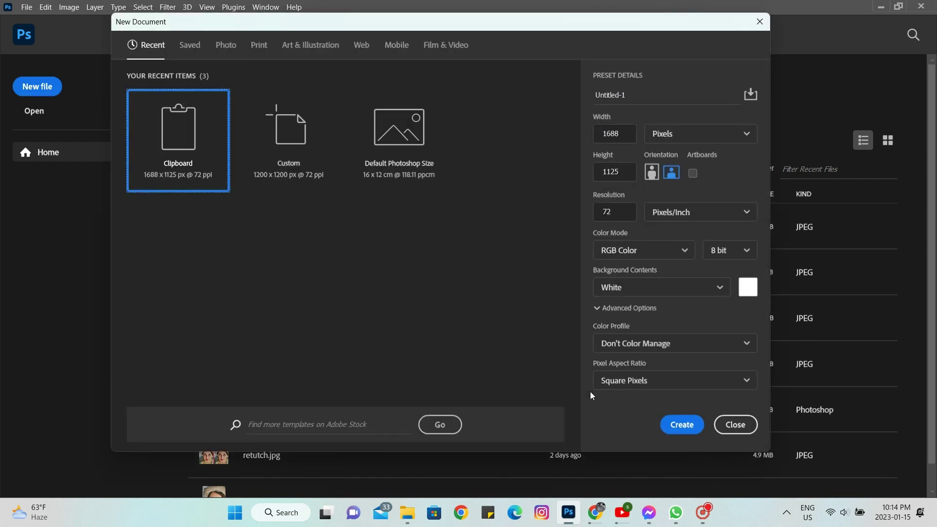
Step: Create the 1688×1125 clipboard document, paste the acne photo and duplicate its layer
left_click(686, 430)
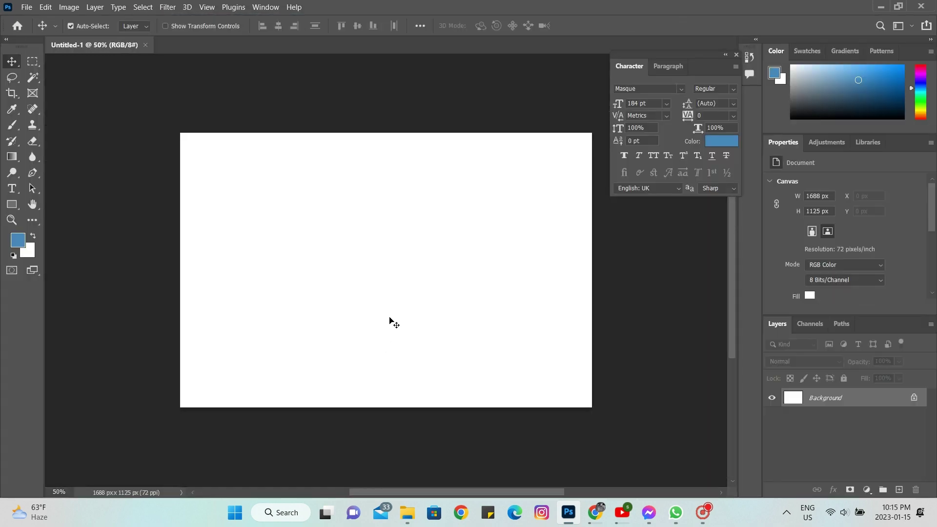
key("ctrl+v")
key("ctrl+v")
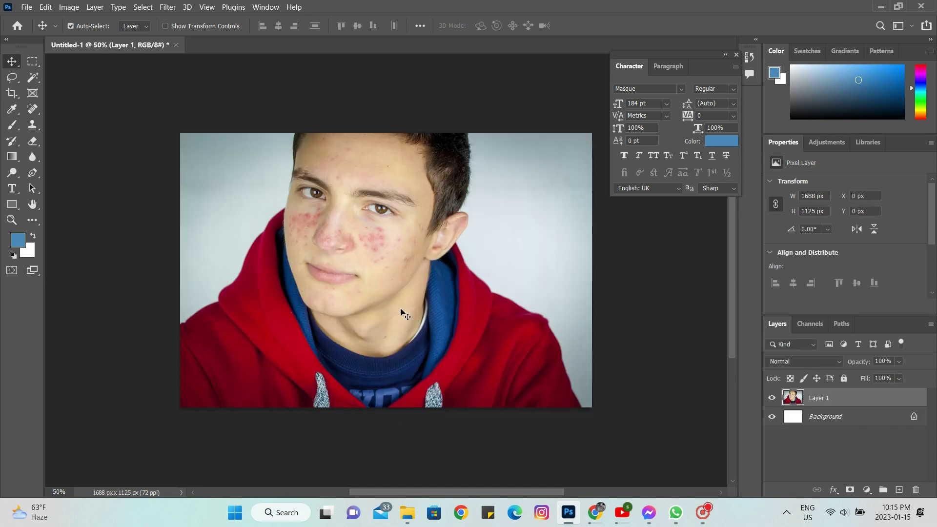
key("ctrl+j")
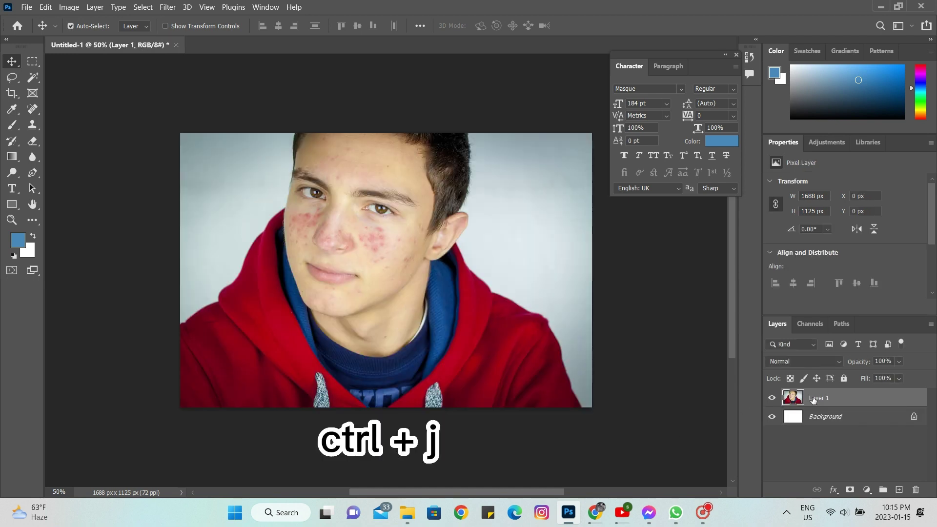
Step: Hide the layers beneath the copy and zoom in on the boy's face
left_click(772, 435)
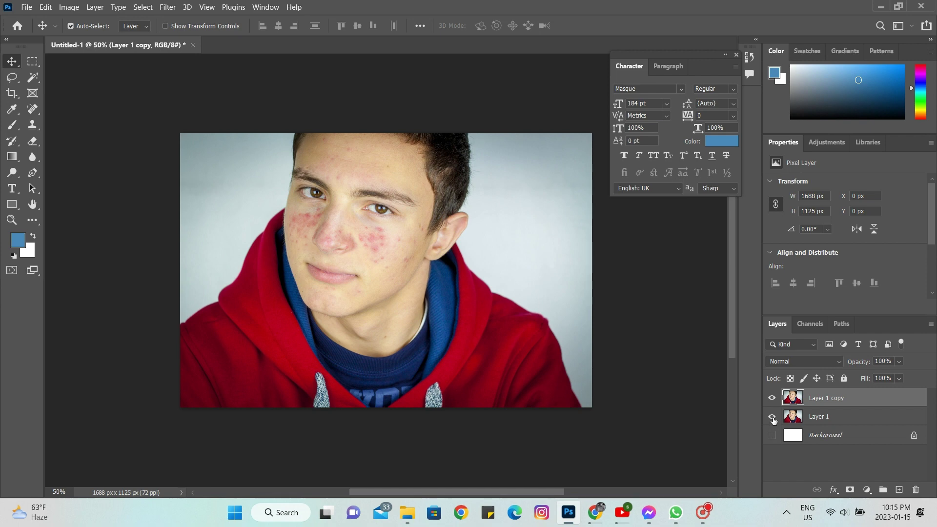
left_click(724, 55)
key("ctrl+plus")
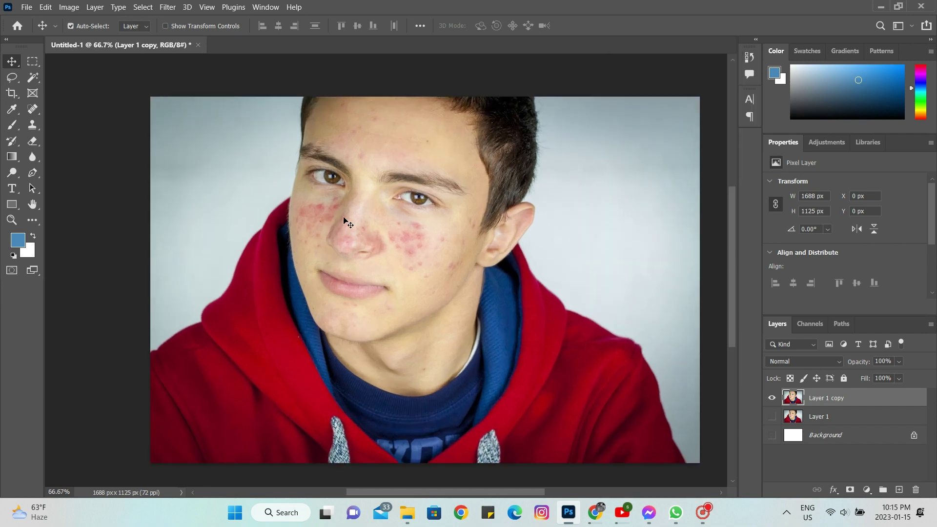
key("ctrl+plus")
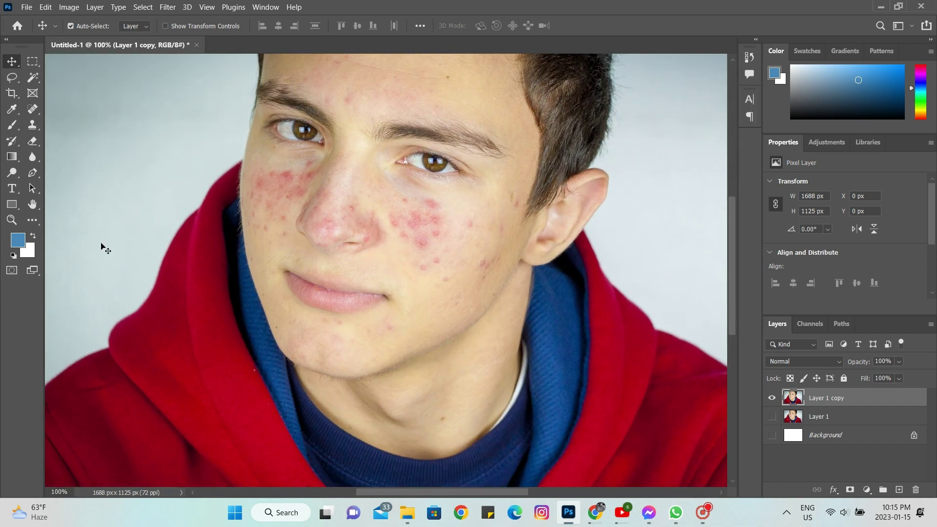
Step: Choose the Spot Healing Brush and magnify the cheek blemishes to 300%
left_click(34, 112)
right_click(33, 110)
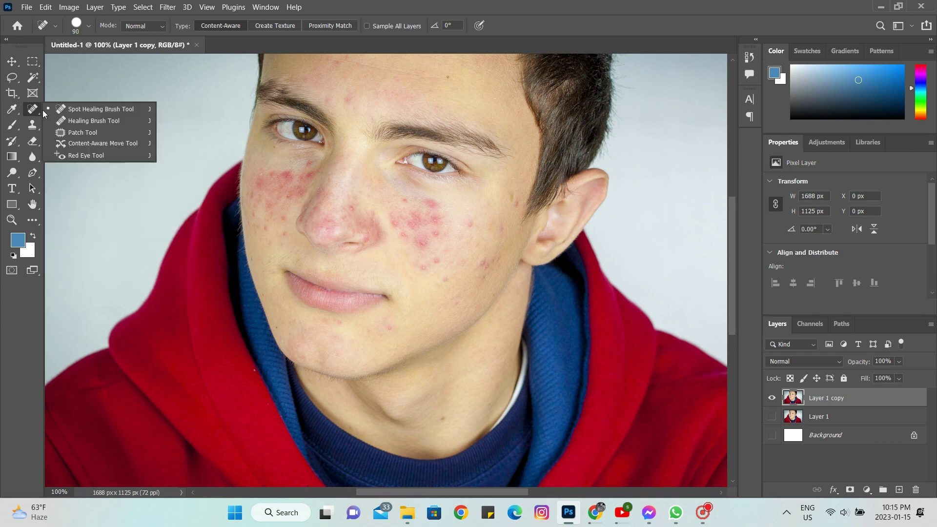
left_click(62, 113)
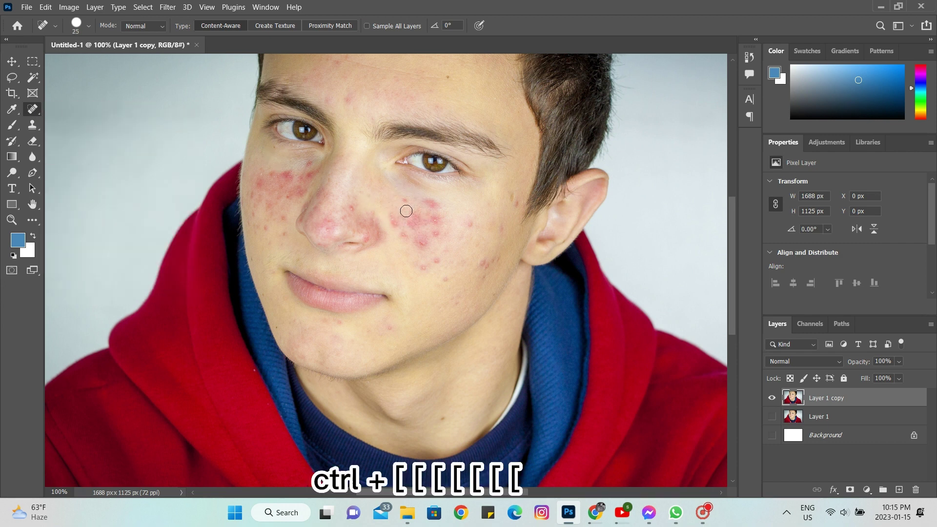
key("ctrl+plus")
key("ctrl+plus")
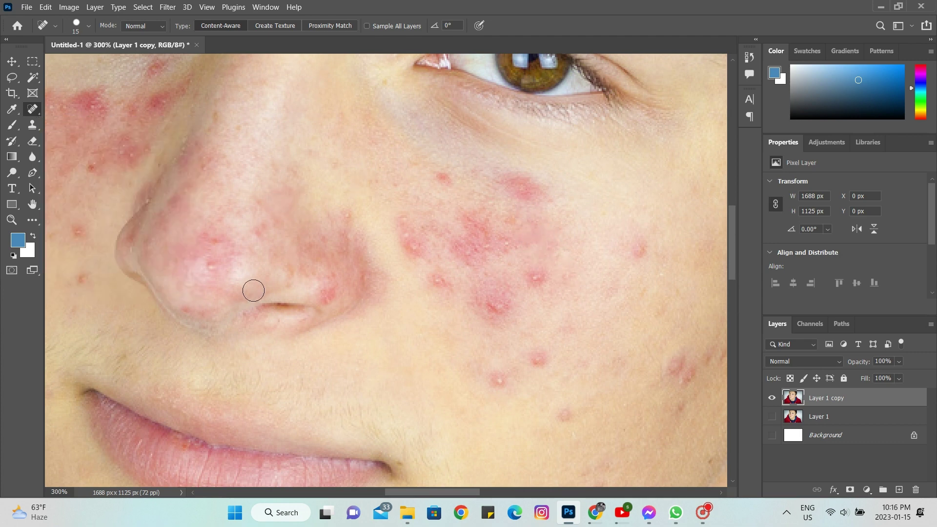
right_click(32, 109)
Step: Patch the blemishes on the right cheek below the eye with nearby clear skin
left_click(73, 133)
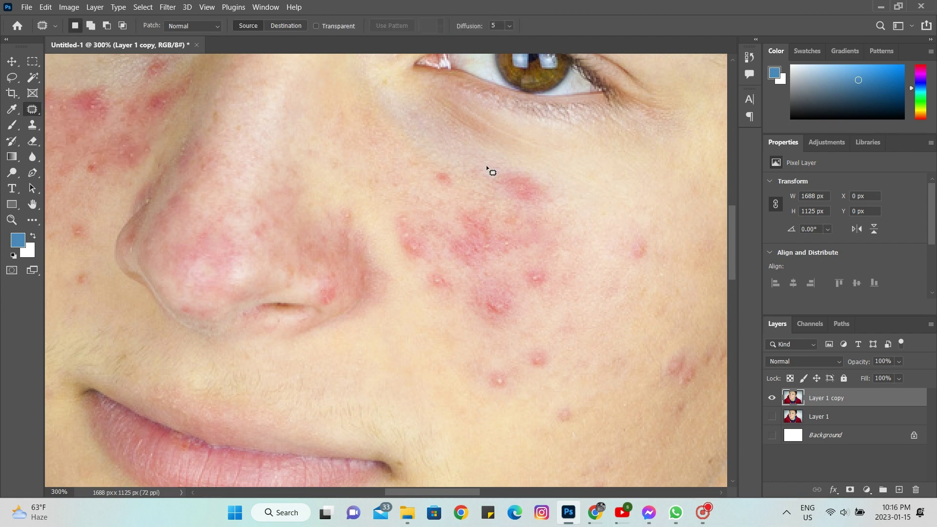
mouse_move(527, 205)
left_mouse_down()
mouse_move(518, 202)
mouse_move(540, 225)
mouse_move(506, 236)
left_mouse_up()
left_click(522, 233)
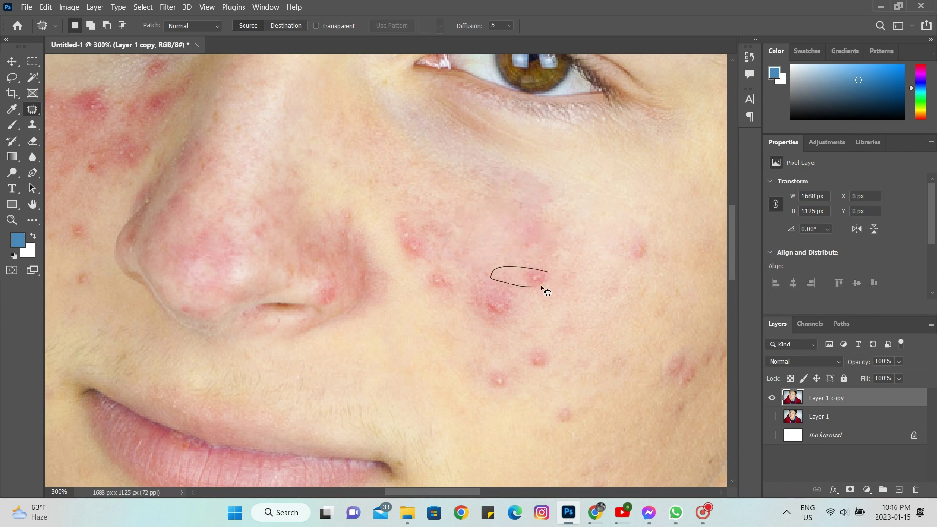
left_click_drag(542, 288, 551, 277)
left_click_drag(524, 310, 522, 305)
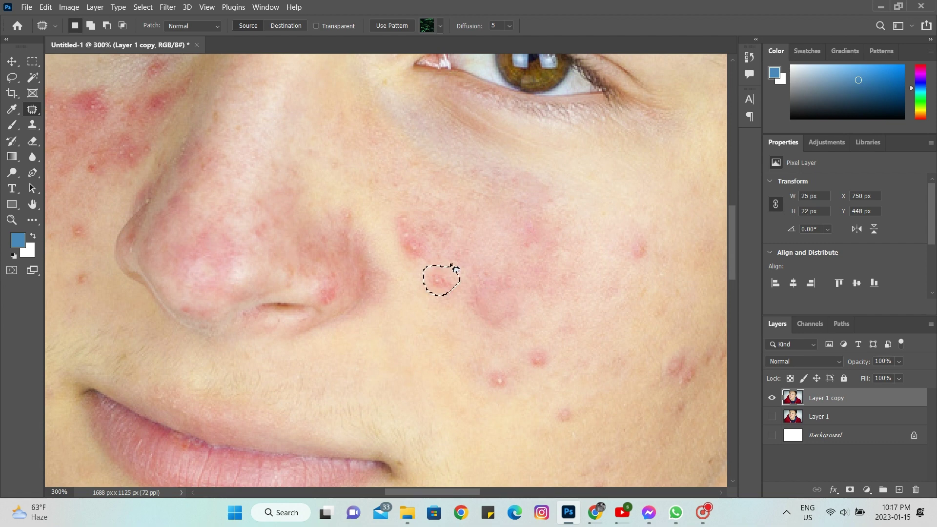
left_click_drag(452, 266, 480, 279)
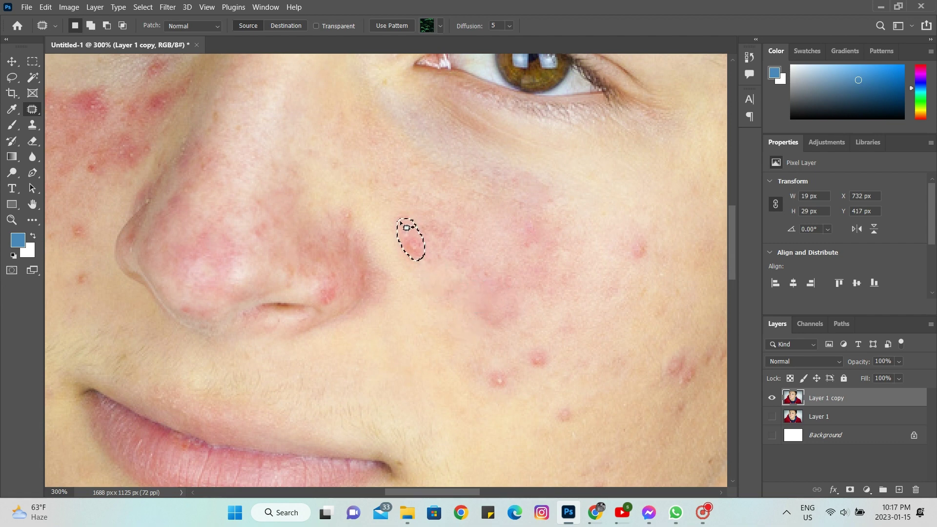
left_click_drag(407, 227, 430, 282)
left_click(642, 242)
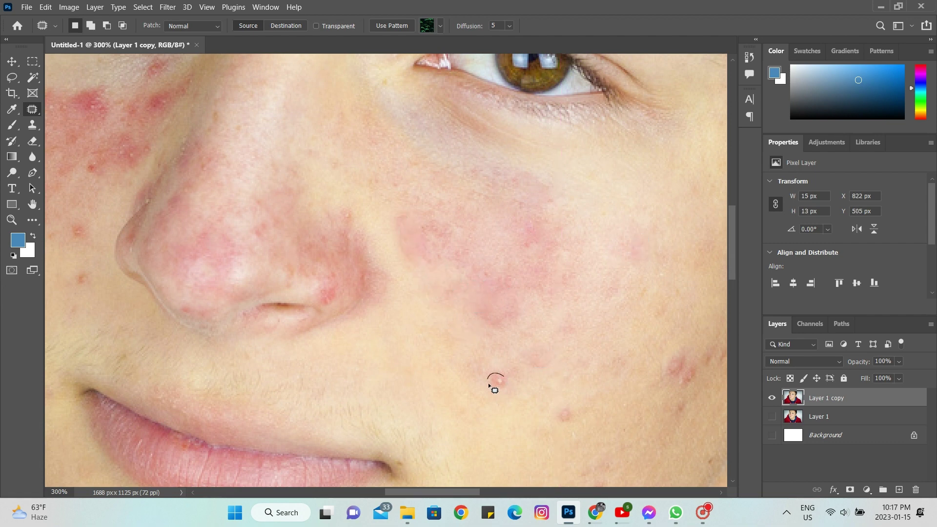
Step: Switch to the Healing Brush, sample clean cheek skin and heal the first red spot
right_click(32, 109)
left_click(74, 122)
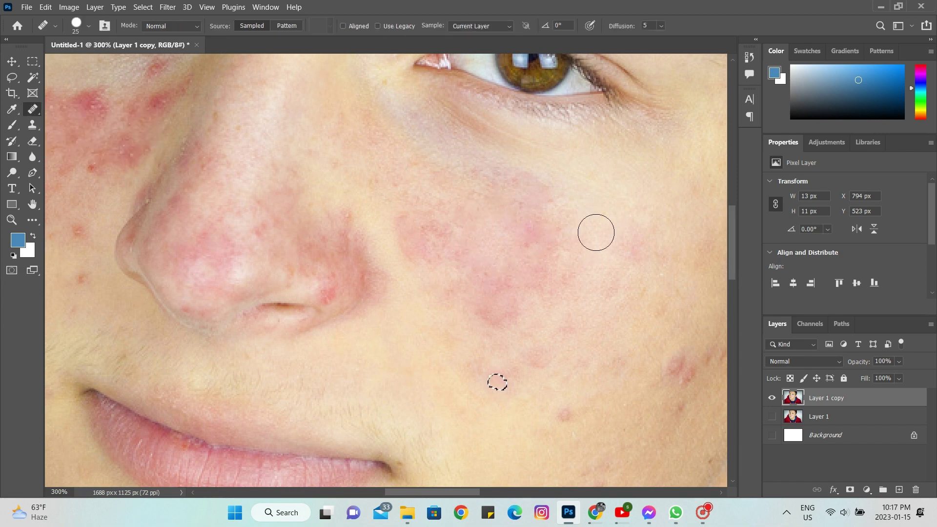
left_click(606, 210, "alt")
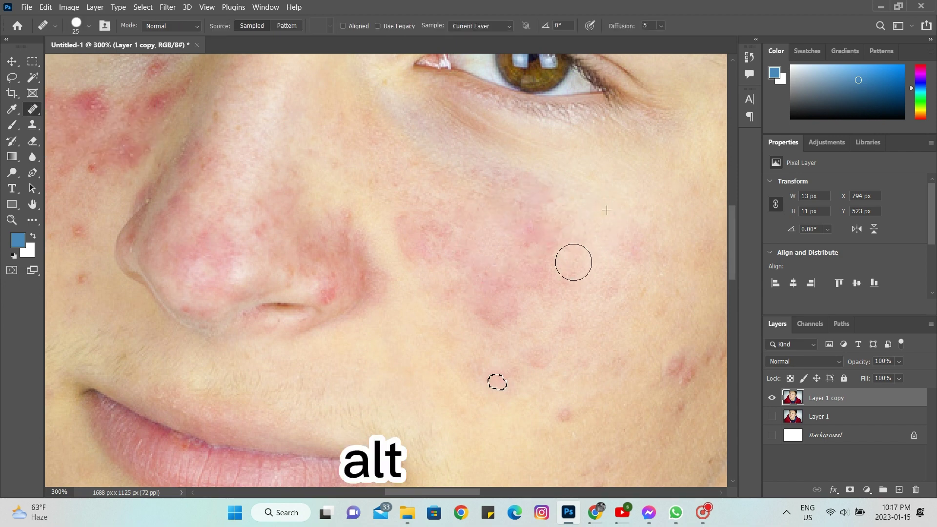
left_click(523, 229)
left_click(602, 210, "alt")
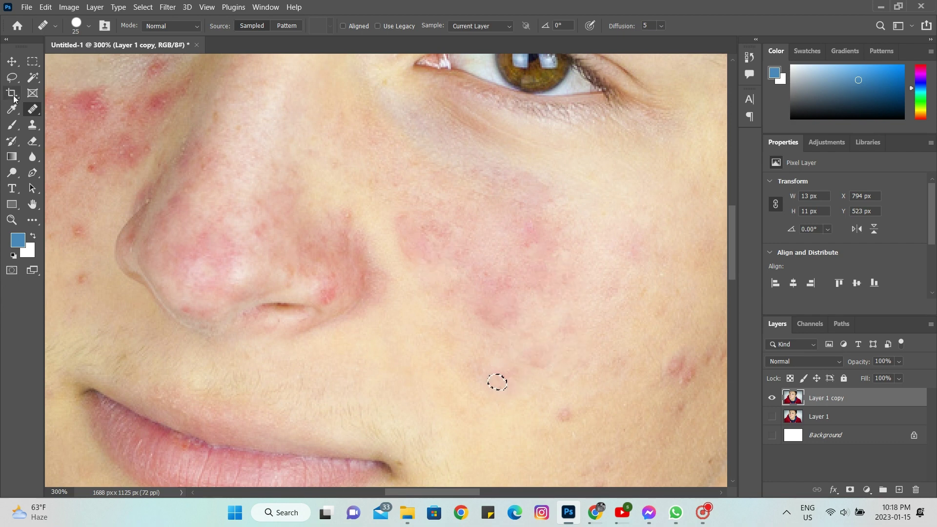
key("shift+j")
right_click(32, 109)
left_click(59, 121)
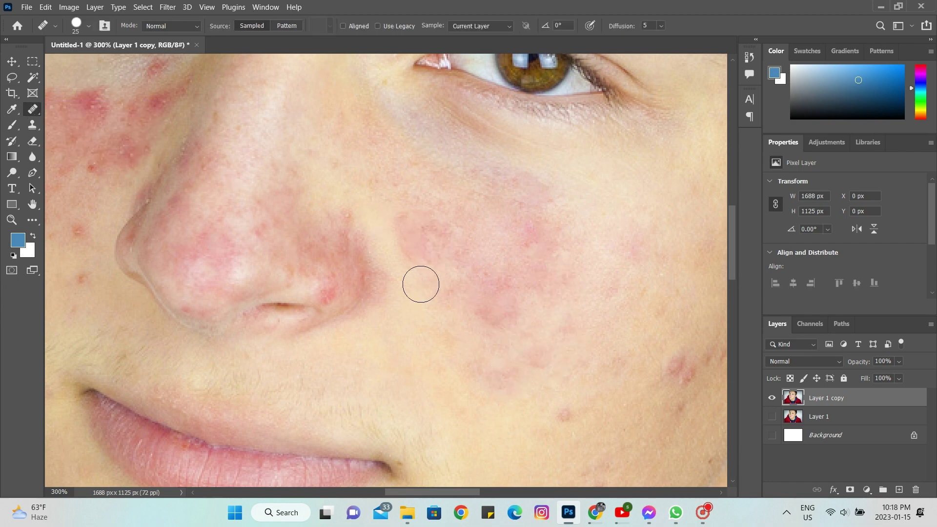
Step: Heal the redness beside the nose and the red blotches on the lower cheek
left_click(442, 296)
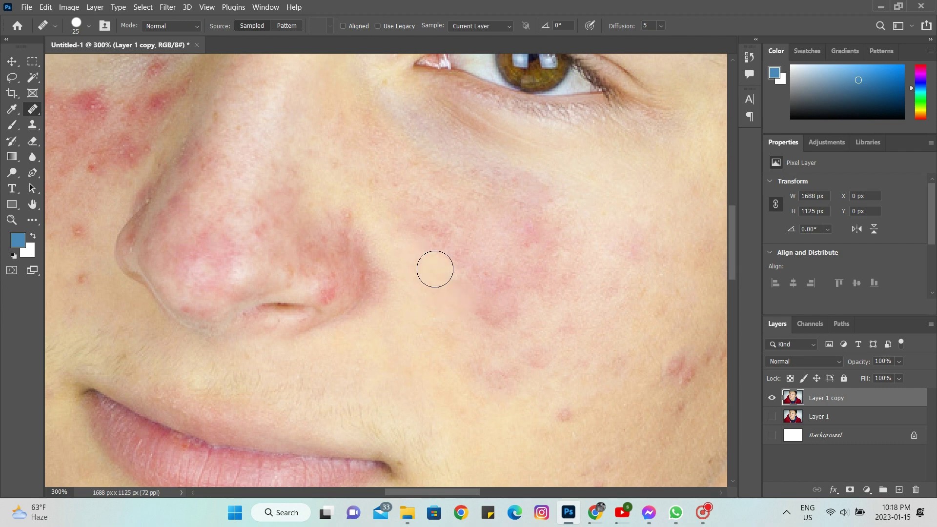
left_click(534, 413, "alt")
left_click(483, 304)
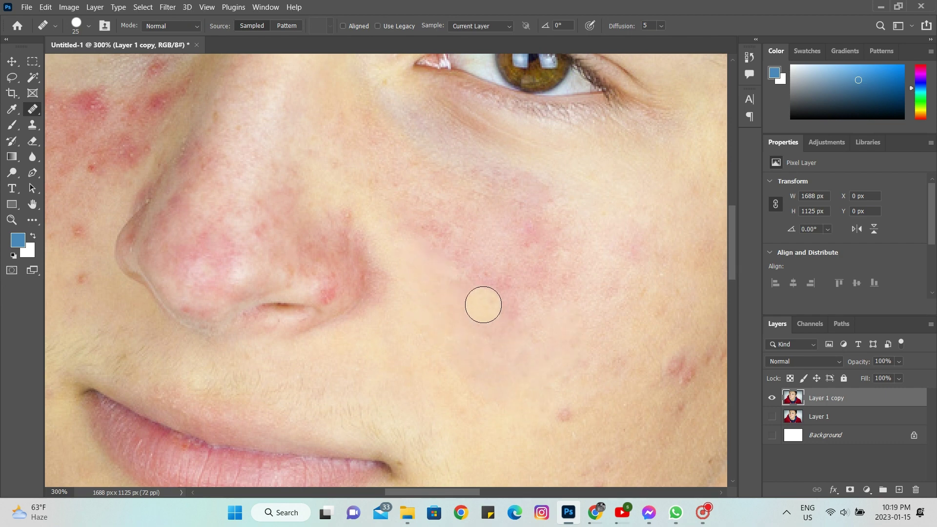
left_click_drag(483, 283, 566, 320)
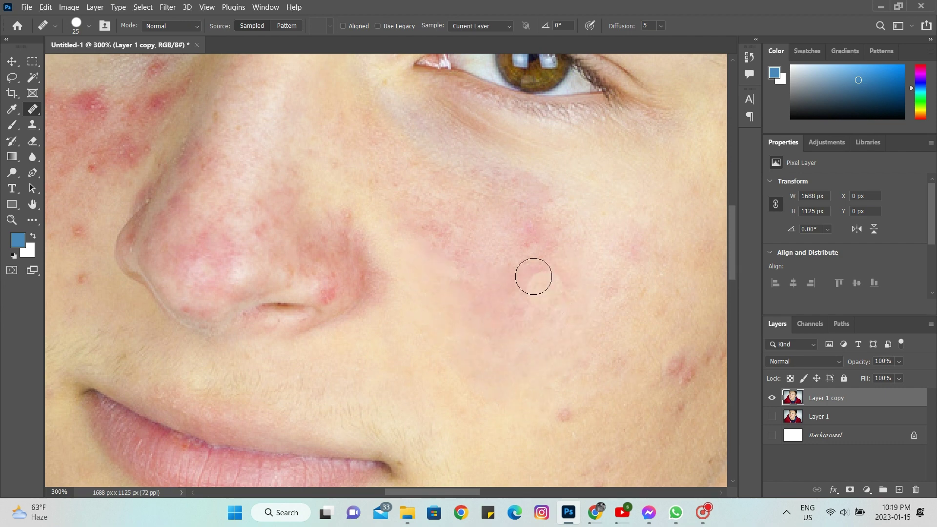
left_click(565, 412)
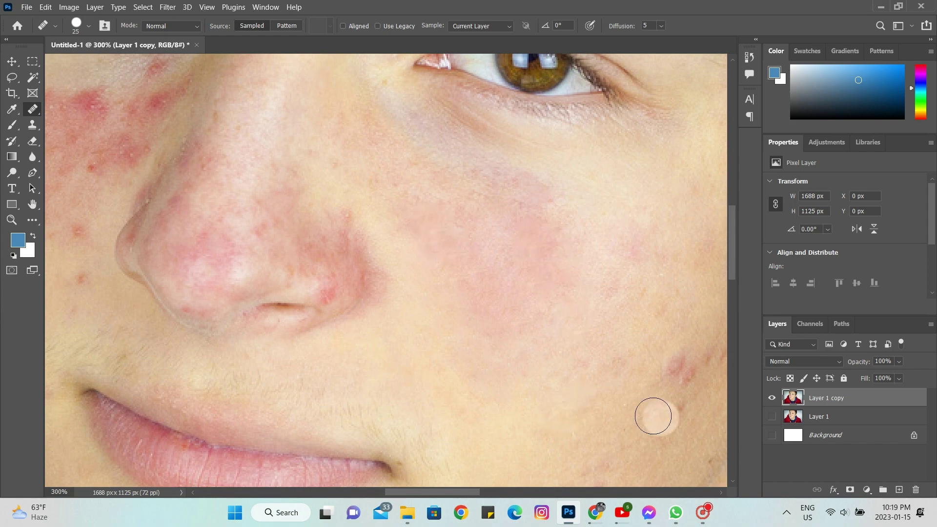
left_click(678, 368)
scroll(428, 268, "down", 3)
scroll(427, 266, "up", 2)
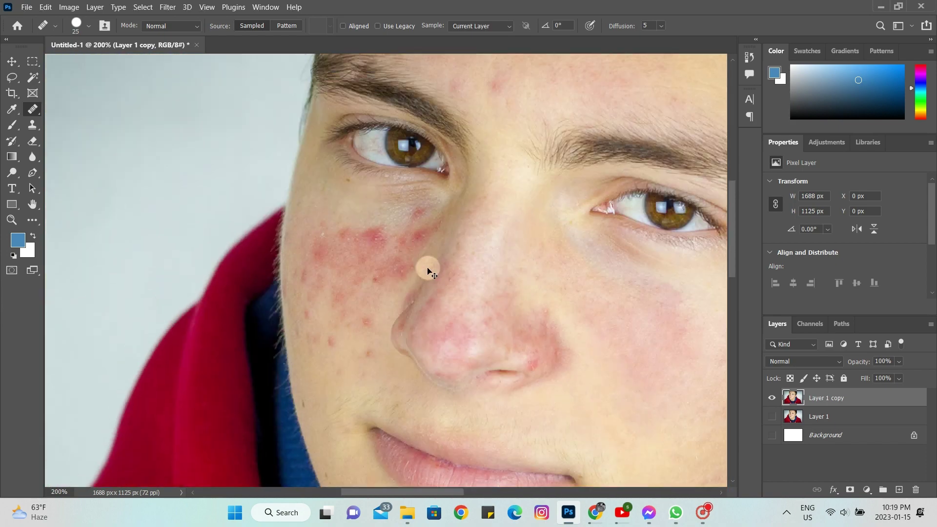
scroll(345, 161, "up", 2)
Step: Heal the red blemishes across the other cheek
left_click(297, 198)
left_click(261, 236)
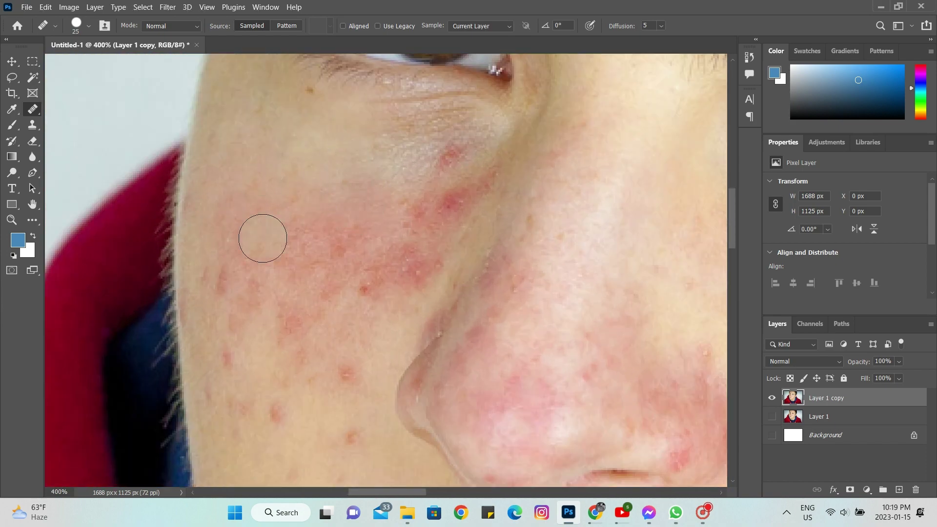
left_click(337, 246)
left_click(364, 289)
left_click(412, 258)
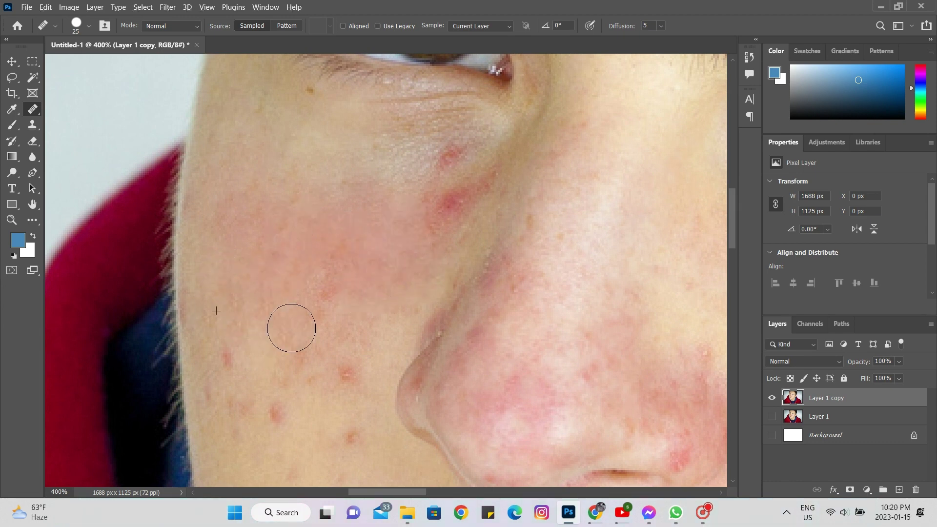
Step: Heal the blemishes low on the cheek near the jaw, undoing the last stroke
left_click(265, 371)
left_click(241, 399)
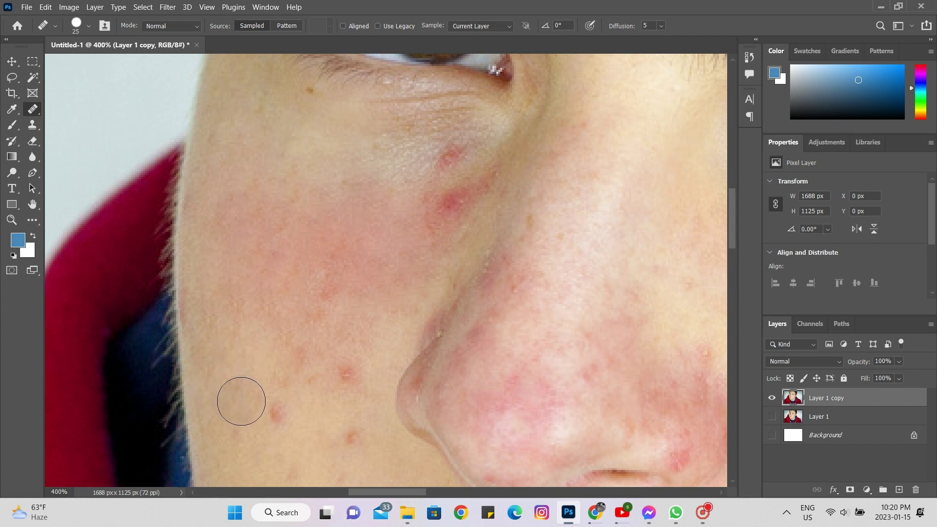
left_click(276, 403)
left_click(350, 438)
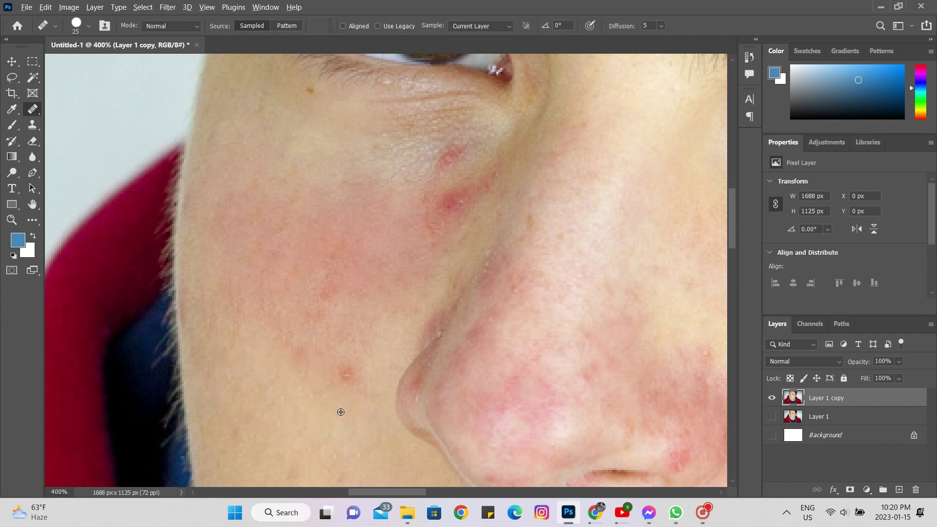
left_click(347, 376)
left_click(283, 383)
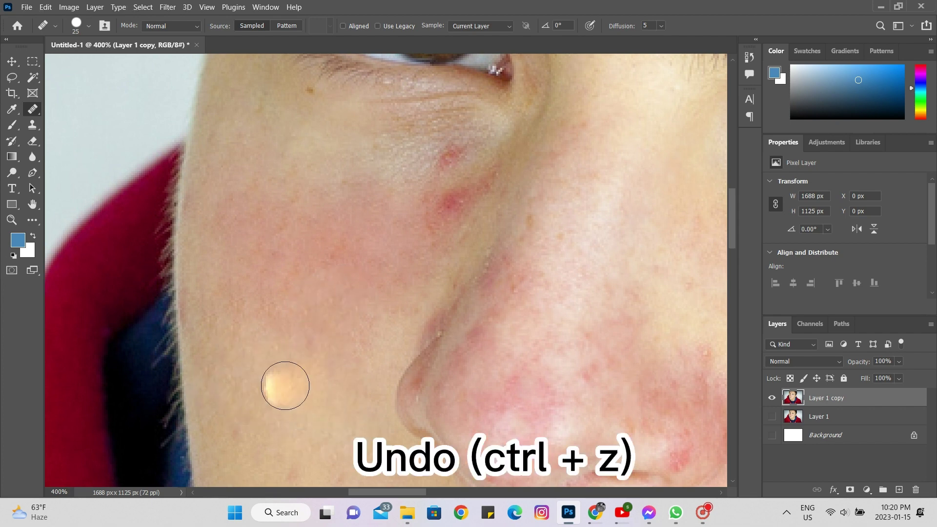
key("ctrl+z")
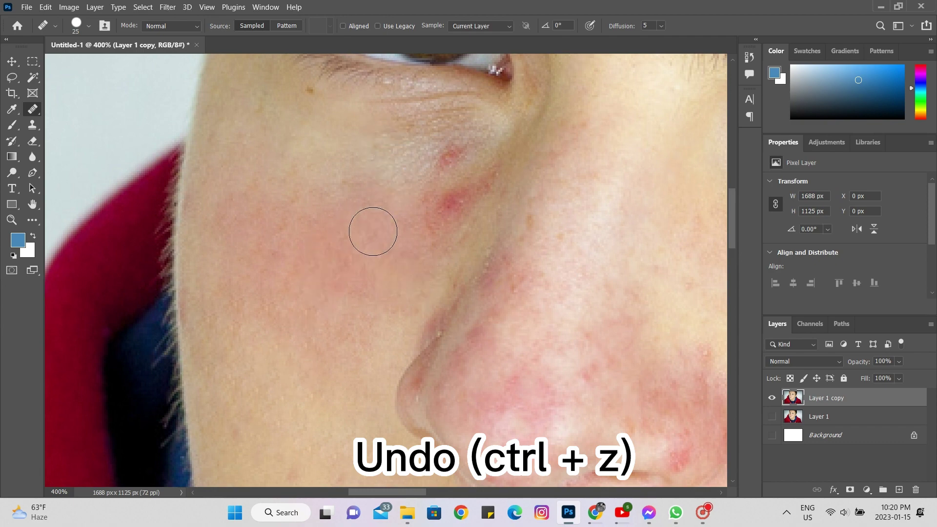
scroll(312, 293, "down", 2)
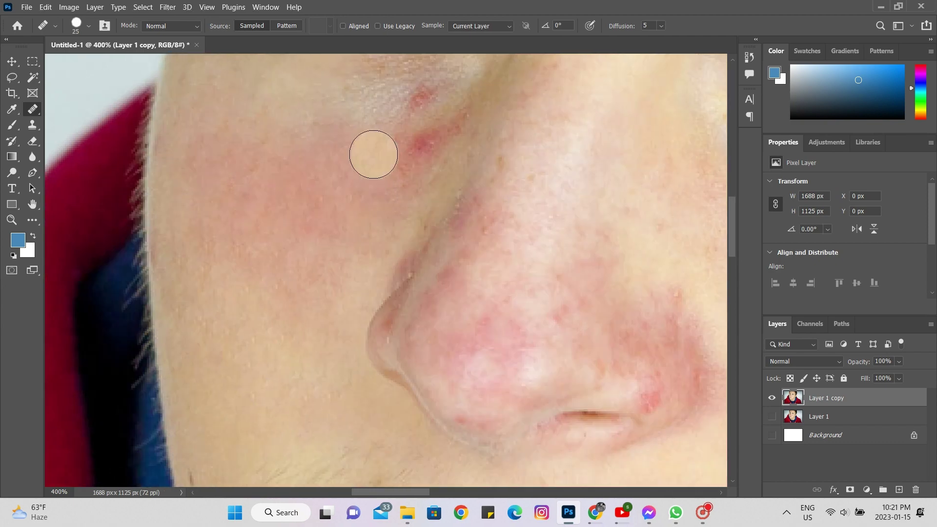
scroll(373, 151, "up", 2)
Step: Switch to the Patch Tool and patch the three red spots below the eye
right_click(33, 109)
left_click(58, 131)
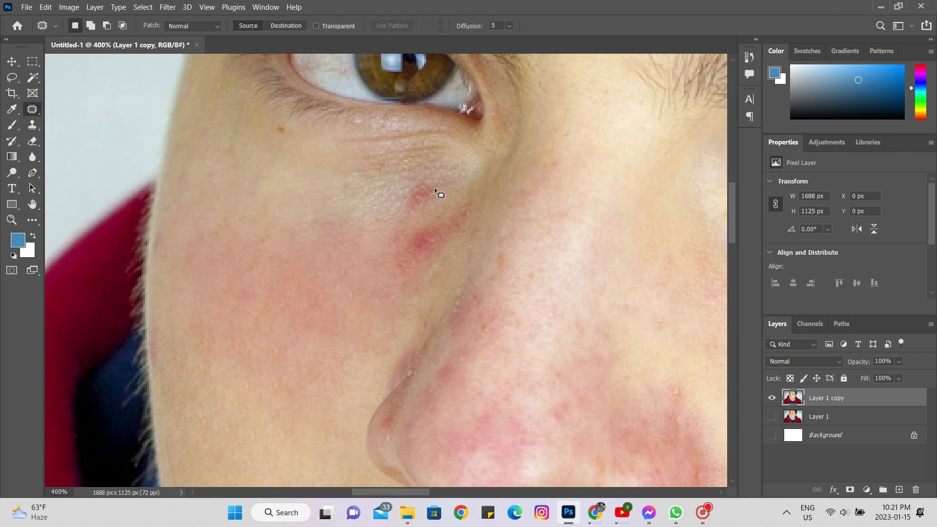
left_click_drag(426, 207, 414, 193)
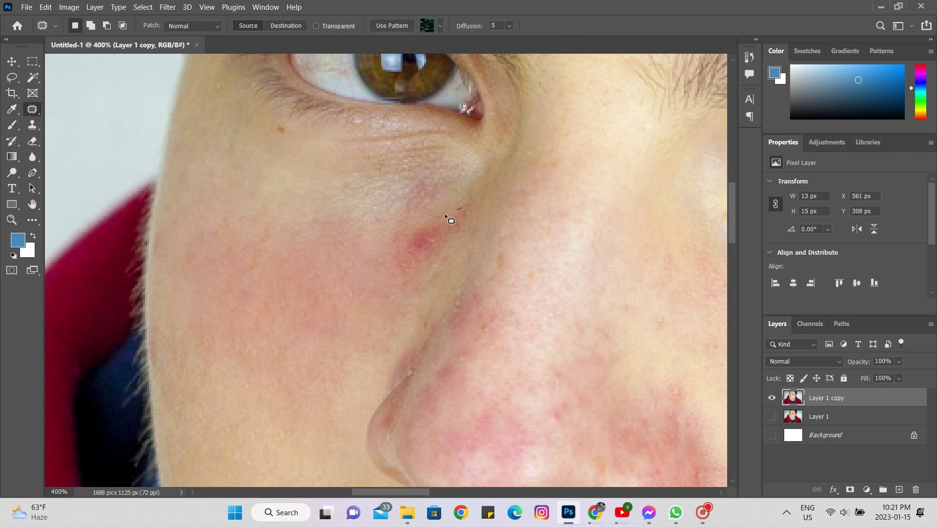
mouse_move(464, 224)
left_mouse_down()
mouse_move(376, 230)
mouse_move(422, 230)
left_mouse_up()
key("ctrl+d")
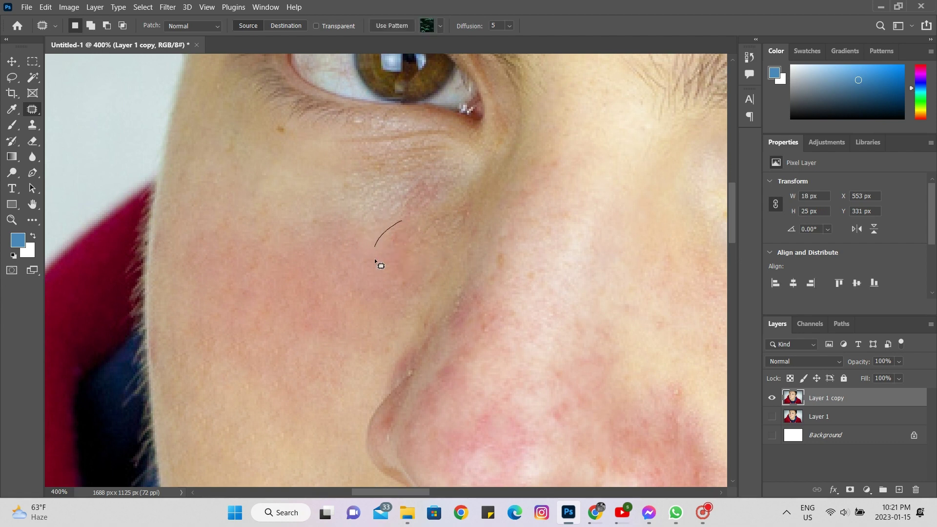
left_click_drag(437, 177, 393, 180)
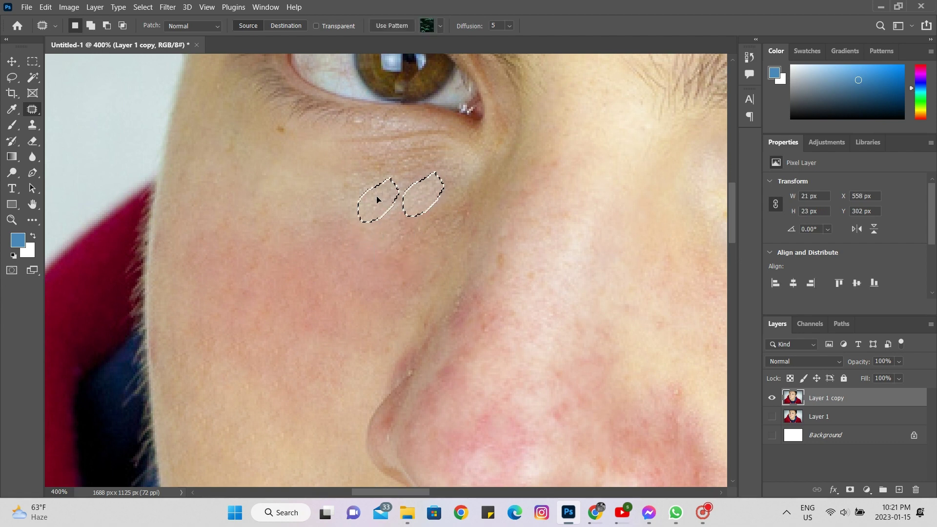
key("ctrl+d")
left_click_drag(470, 198, 415, 217)
key("ctrl+d")
Step: Patch the red spots on the cheek with nearby clean skin
mouse_move(405, 249)
left_mouse_down()
mouse_move(424, 251)
mouse_move(303, 217)
left_mouse_up()
key("ctrl+d")
left_click_drag(371, 228, 366, 223)
left_click_drag(332, 239, 256, 212)
key("ctrl+d")
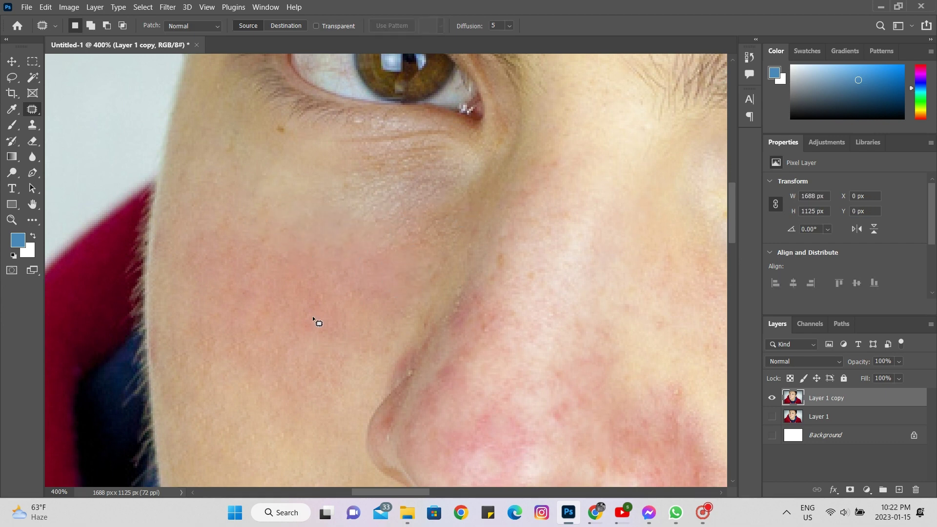
left_click_drag(312, 316, 313, 334)
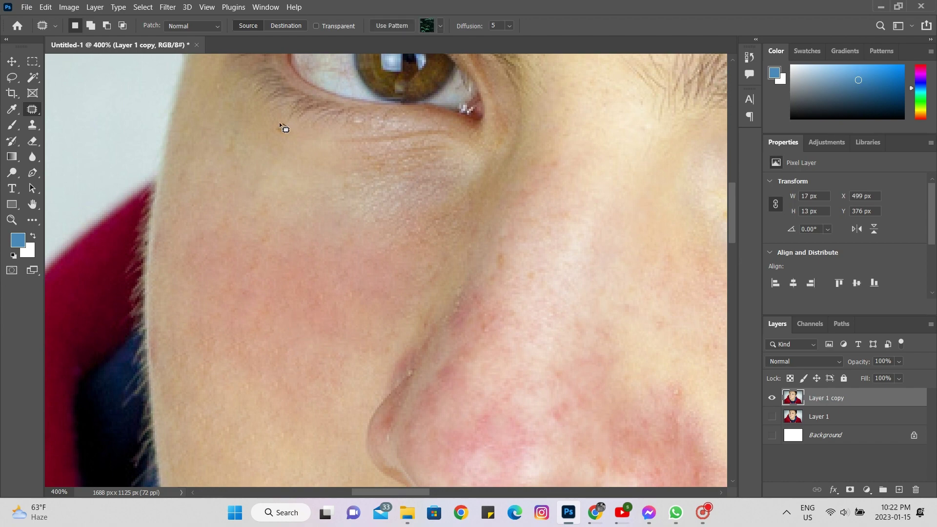
key("ctrl+d")
left_click_drag(242, 150, 239, 147)
scroll(476, 289, "up", 5)
scroll(393, 201, "up", 5)
mouse_move(390, 200)
left_mouse_down()
mouse_move(303, 210)
mouse_move(303, 202)
mouse_move(288, 213)
left_mouse_up()
key("ctrl+d")
Step: Patch two small red spots on the forehead
mouse_move(435, 137)
left_mouse_down()
mouse_move(457, 142)
mouse_move(410, 127)
left_mouse_up()
key("ctrl+d")
mouse_move(454, 152)
left_mouse_down()
mouse_move(474, 132)
mouse_move(530, 142)
mouse_move(483, 123)
left_mouse_up()
key("ctrl+d")
Step: Patch the red spots above the eyebrow and across the middle of the forehead
left_click_drag(454, 78, 452, 100)
scroll(326, 144, "down", 3)
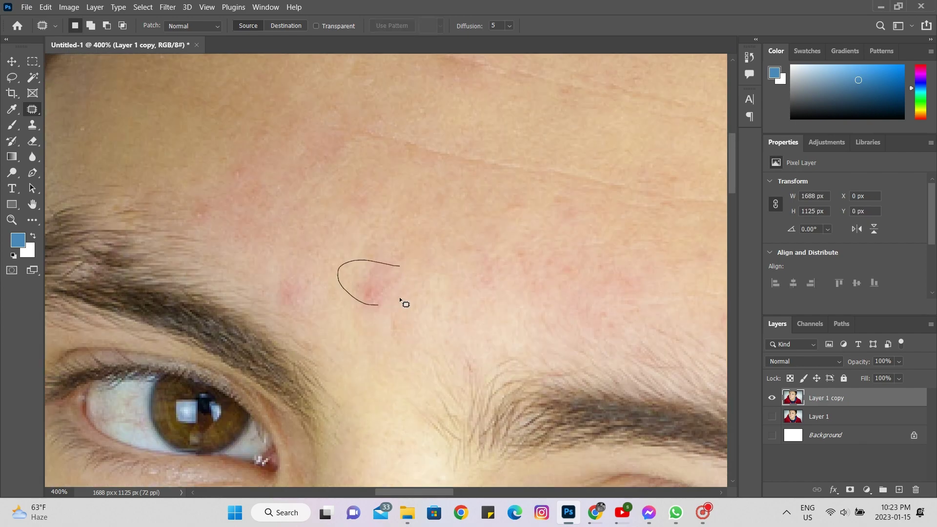
left_click_drag(399, 298, 400, 267)
left_click_drag(371, 281, 370, 352)
key("ctrl+d")
left_click_drag(396, 315, 379, 305)
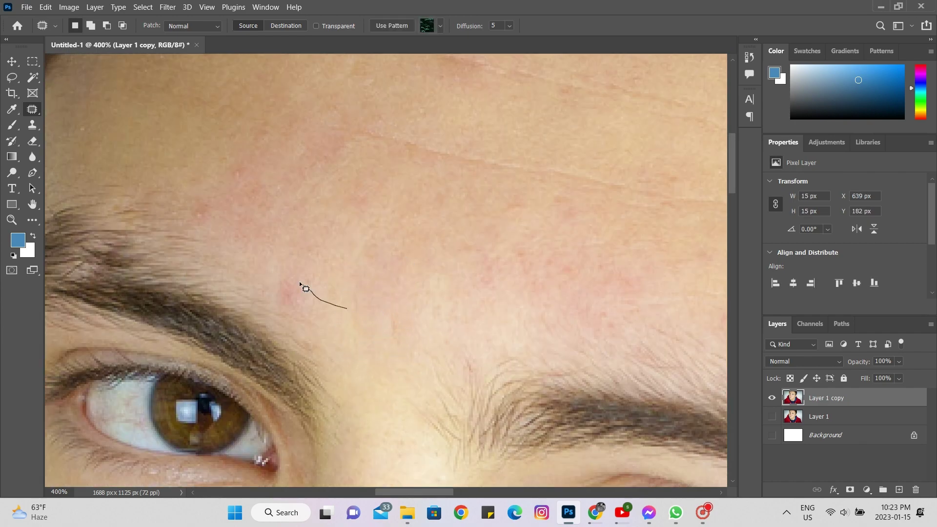
left_click_drag(298, 282, 325, 250)
key("ctrl+d")
left_click_drag(243, 176, 297, 127)
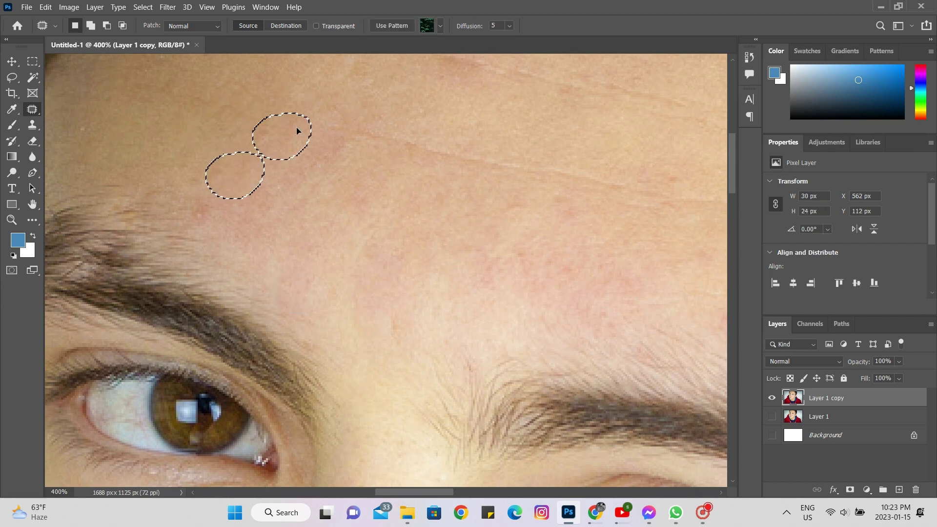
key("ctrl+d")
left_click_drag(203, 200, 244, 195)
key("ctrl+d")
Step: Patch the spots on the right side and along the top edge of the forehead
mouse_move(568, 192)
left_mouse_down()
mouse_move(557, 195)
mouse_move(536, 240)
left_mouse_up()
key("ctrl+d")
scroll(228, 210, "up", 10)
mouse_move(285, 166)
left_mouse_down()
mouse_move(266, 195)
mouse_move(234, 182)
left_mouse_up()
key("ctrl+d")
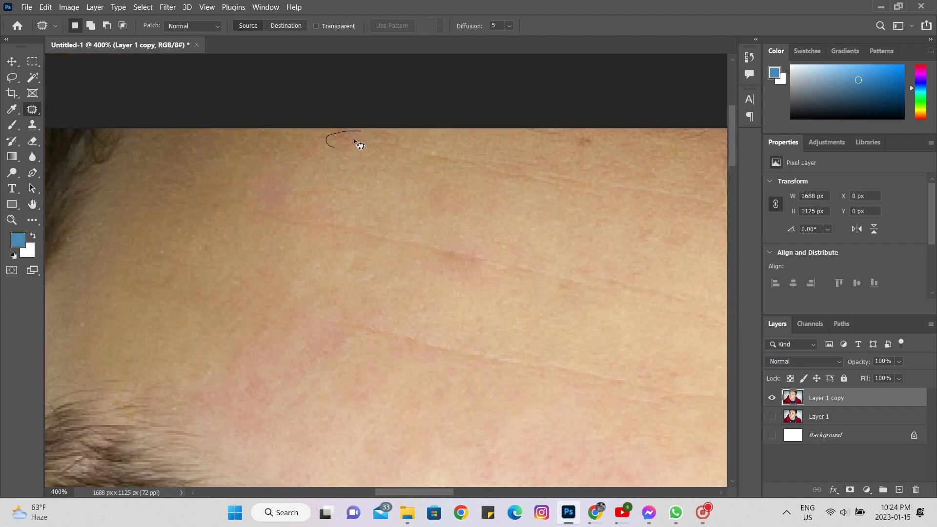
left_click_drag(342, 134, 306, 147)
left_click_drag(575, 146, 573, 149)
key("ctrl+d")
scroll(532, 262, "down", 3)
scroll(532, 263, "up", 1)
Step: With the Healing Brush, sample clean forehead skin and heal the faint spots above the brows
right_click(32, 109)
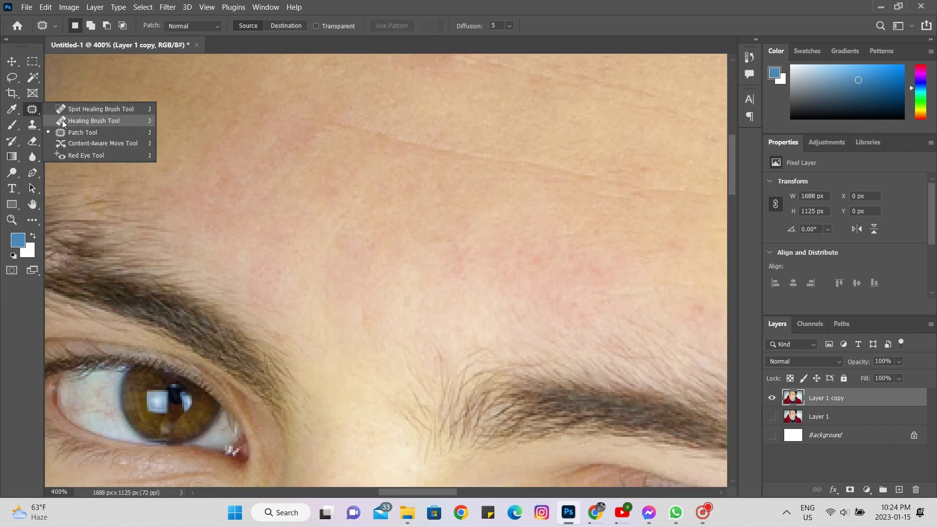
left_click(88, 121)
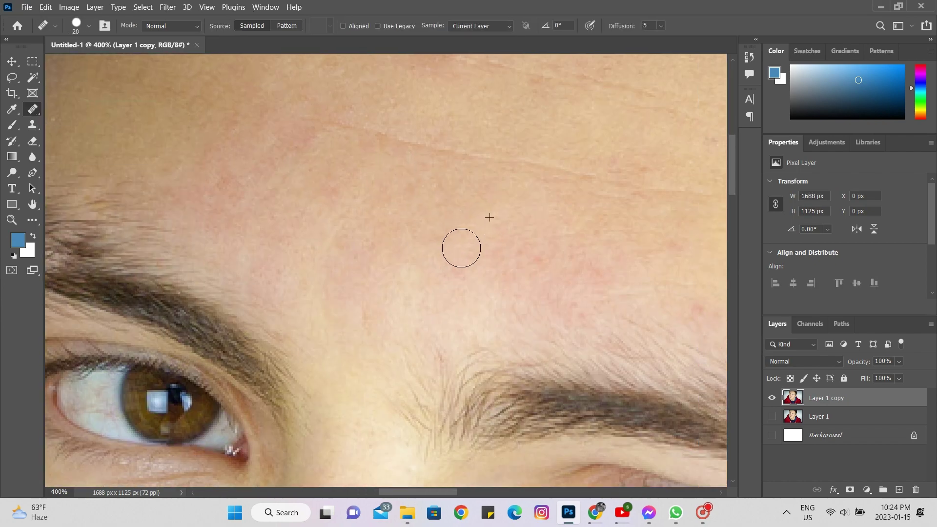
left_click(467, 221, "alt")
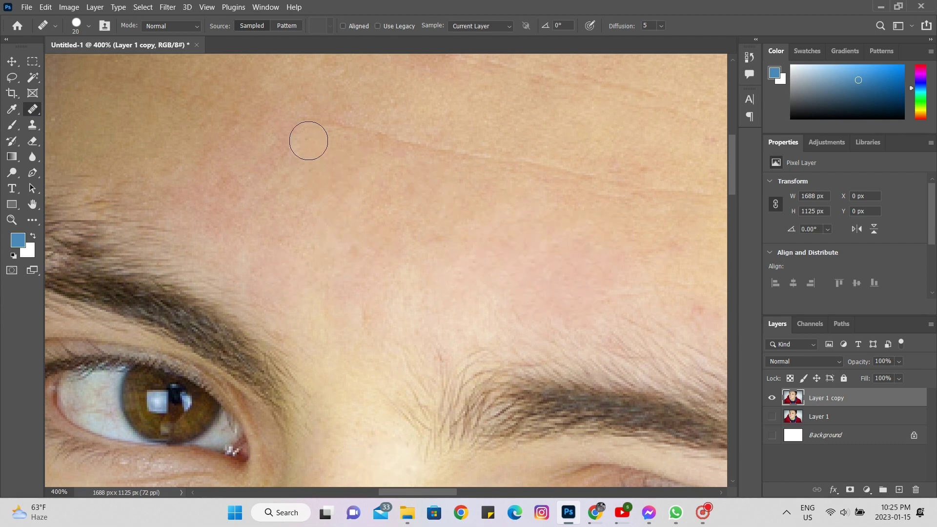
left_click_drag(308, 140, 291, 154)
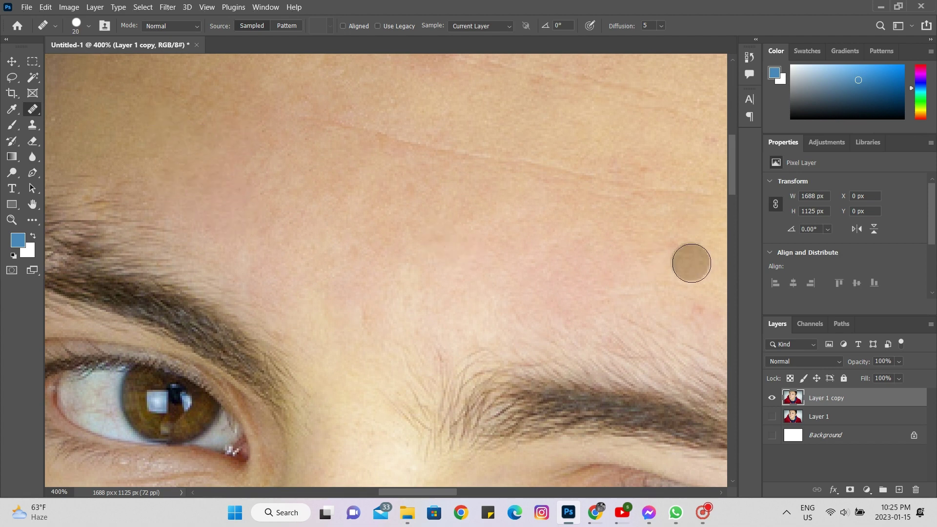
left_click_drag(631, 277, 676, 247)
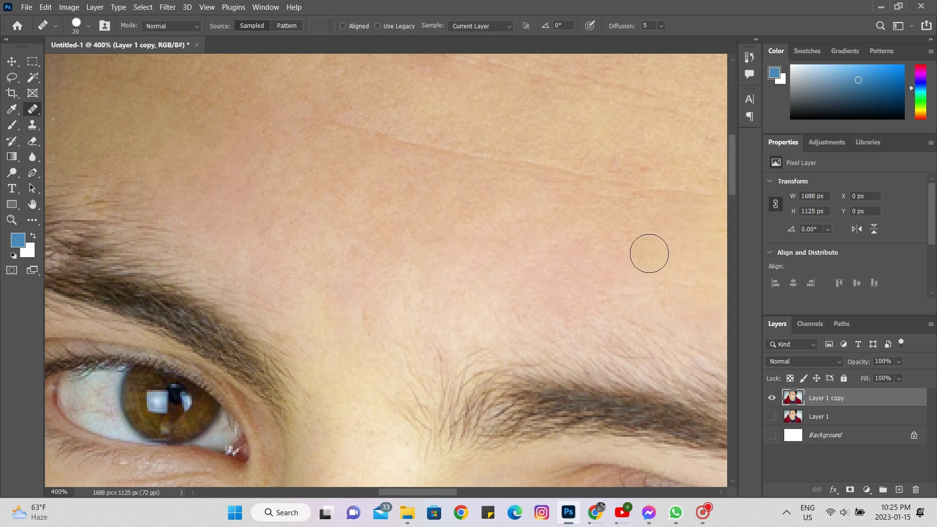
scroll(626, 149, "up", 2)
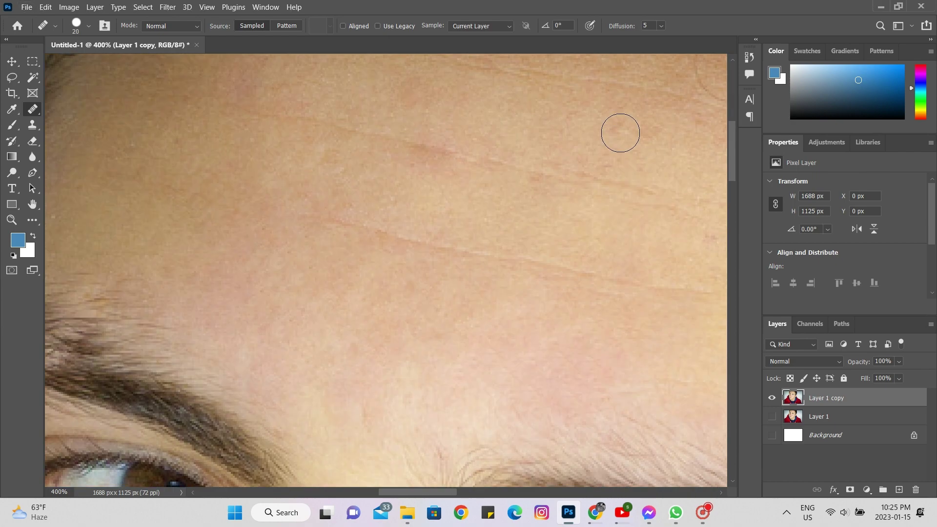
scroll(619, 132, "up", 3)
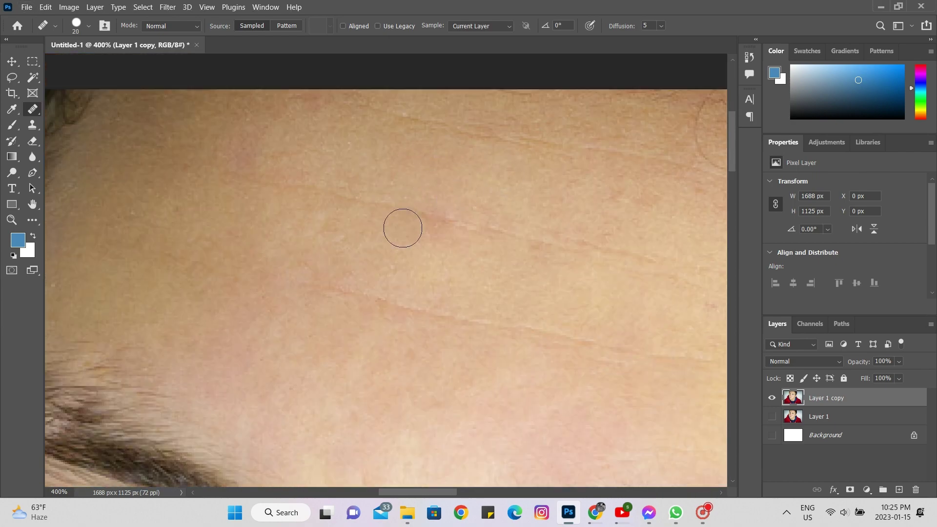
scroll(518, 288, "down", 2)
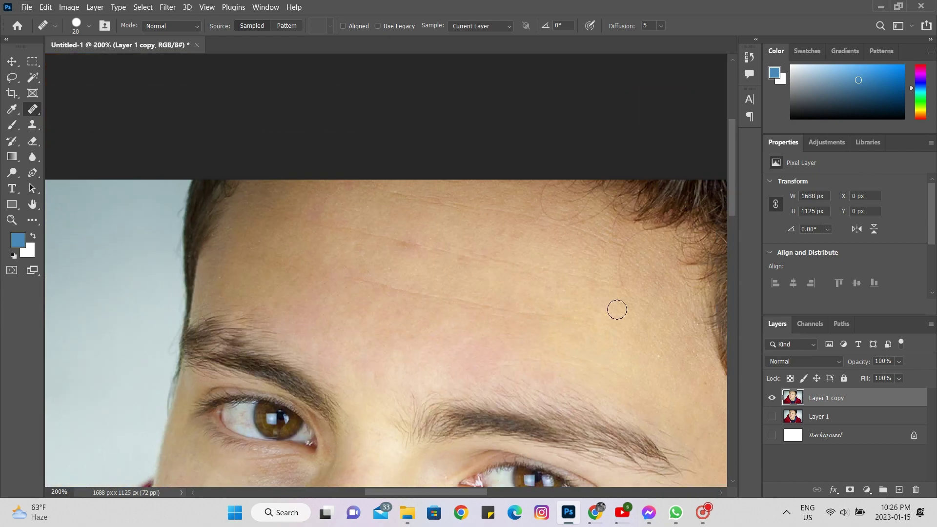
Step: Heal the blemish beside the right eye and the cheek spots below it
scroll(588, 359, "down", 5)
scroll(605, 317, "right", 2)
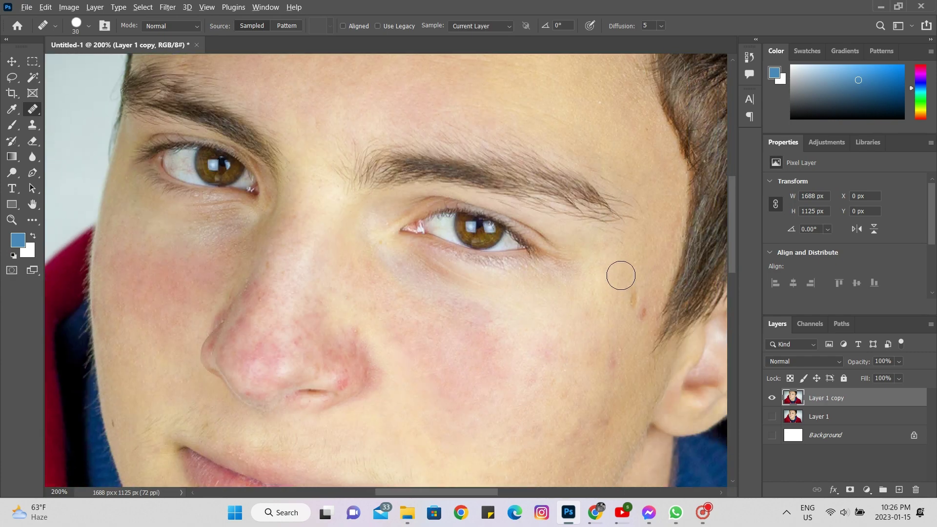
left_click_drag(632, 300, 632, 301)
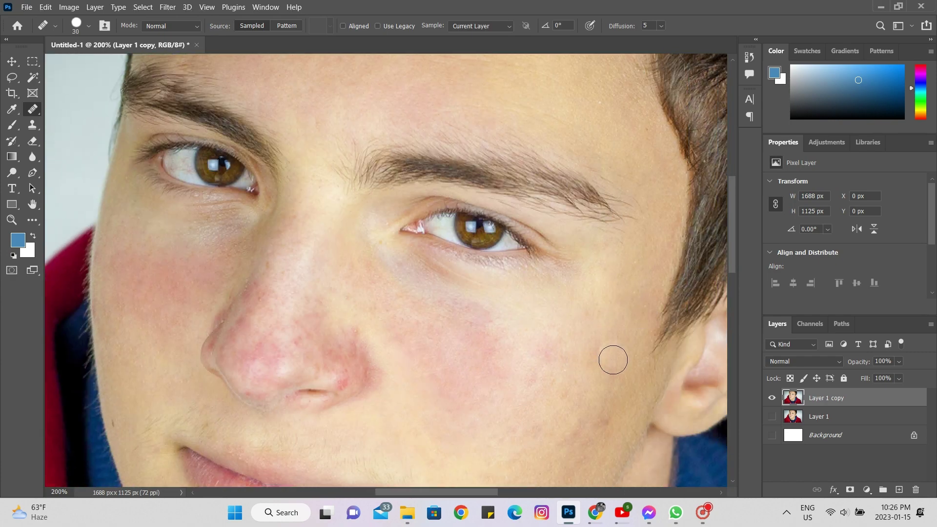
left_click(586, 369, "alt")
left_click_drag(546, 358, 544, 387)
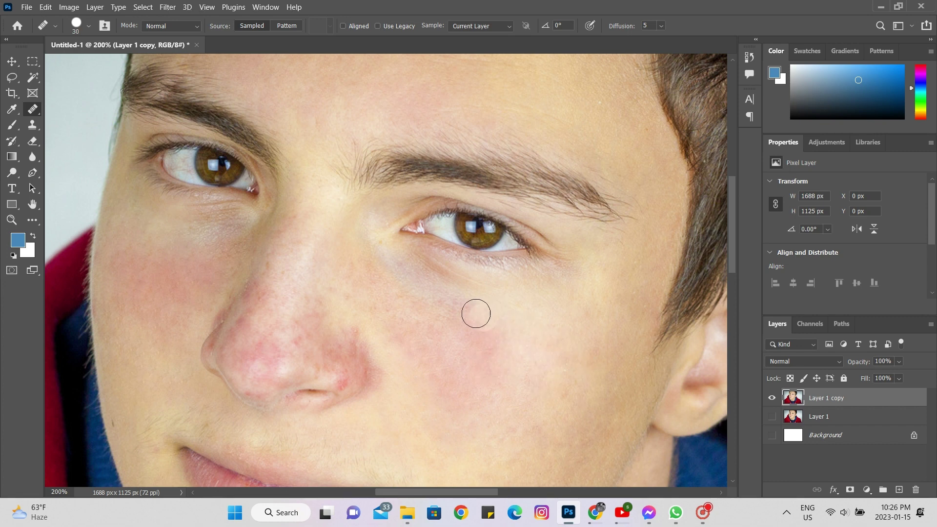
left_click_drag(488, 363, 488, 366)
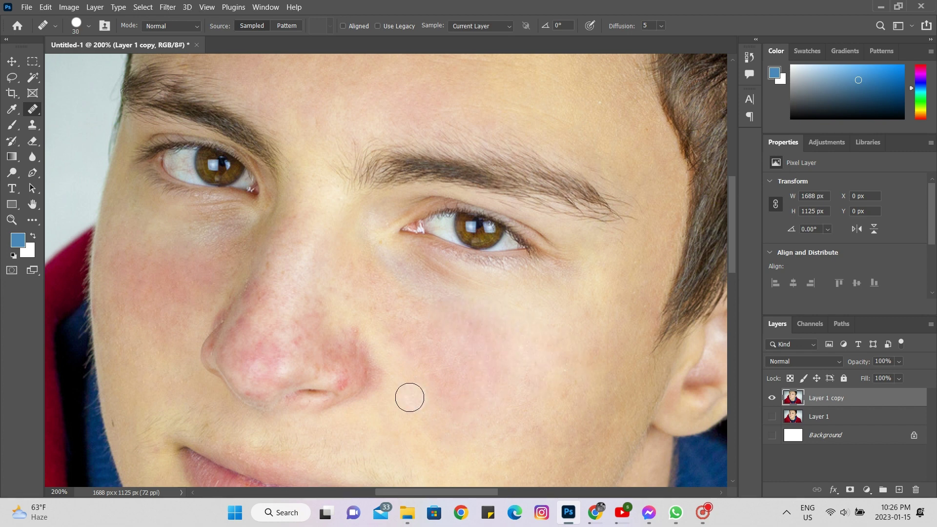
Step: Even out the blotchy redness along the cheek and beside the nose
left_click_drag(406, 362, 429, 396)
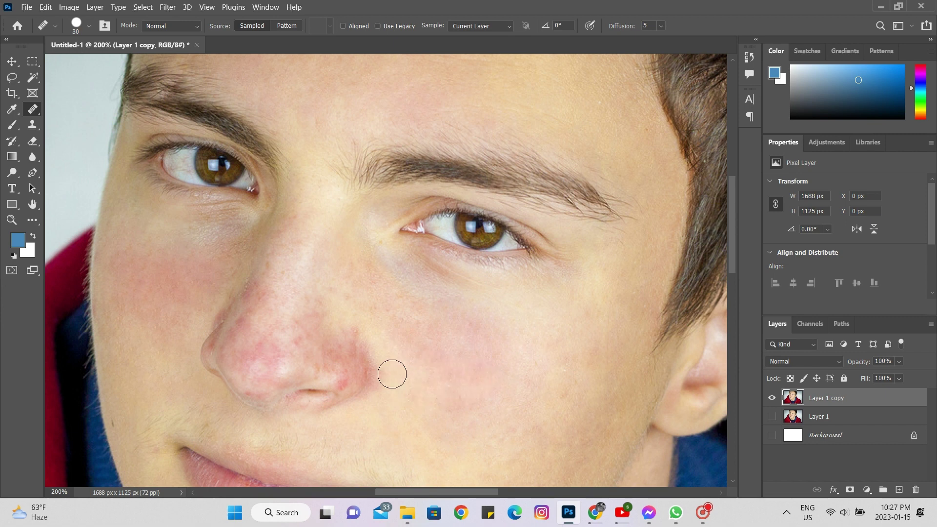
left_click_drag(463, 435, 466, 400)
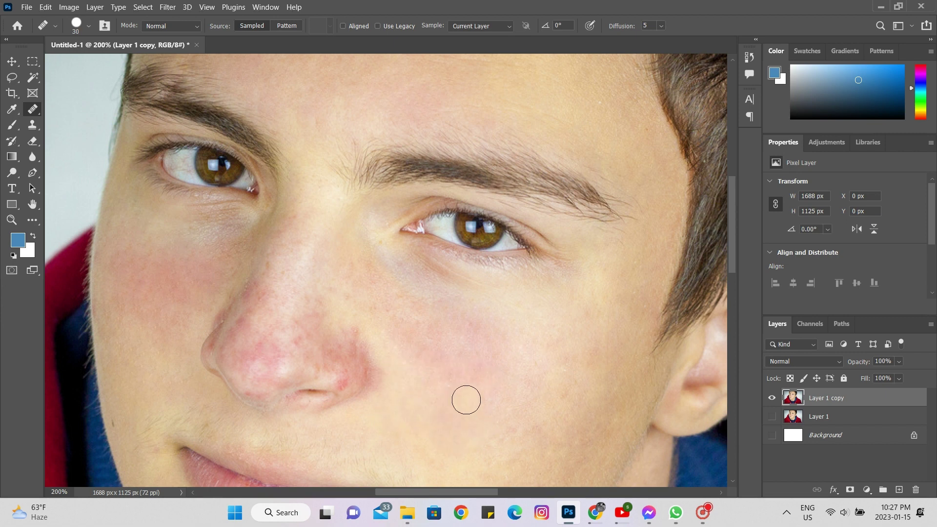
left_click_drag(427, 375, 421, 344)
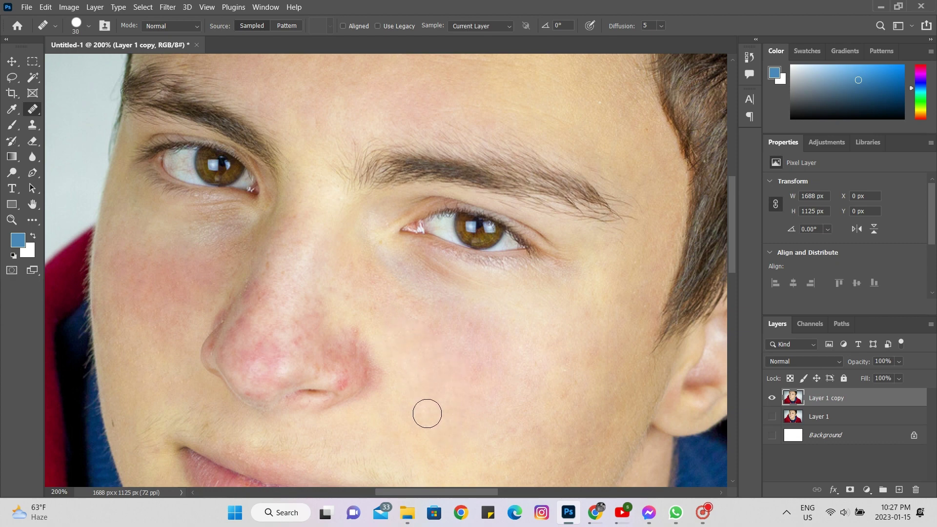
scroll(427, 413, "down", 2)
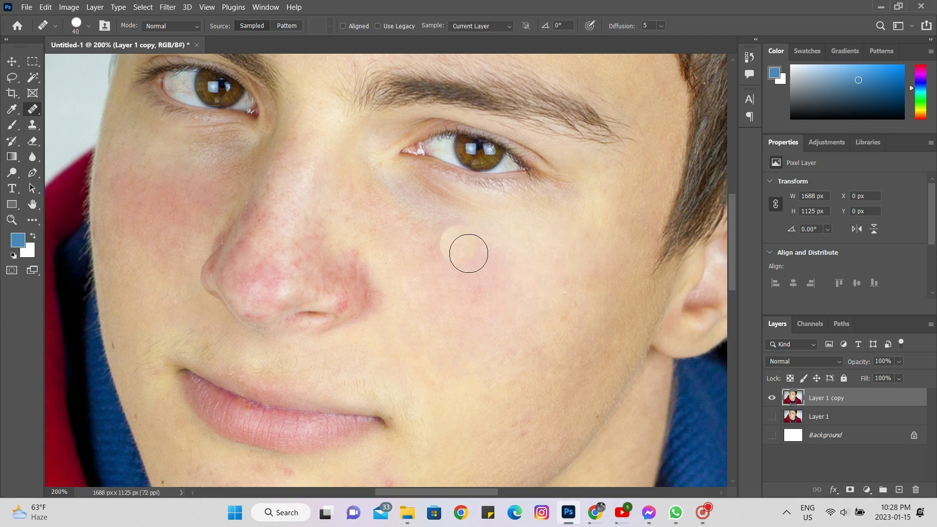
left_click_drag(467, 251, 465, 310)
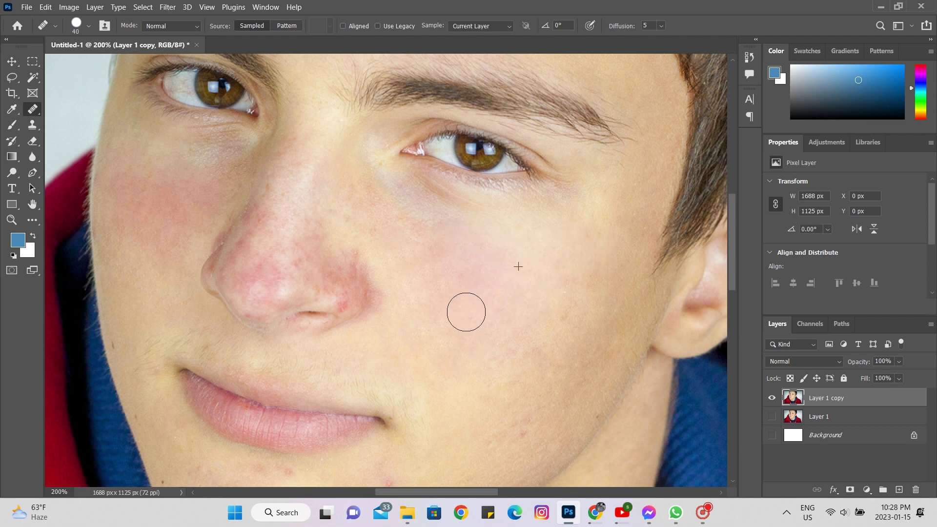
left_click(555, 357)
Step: Heal the red blotches on the cheek and the redness beside the nose
scroll(372, 324, "left", 2)
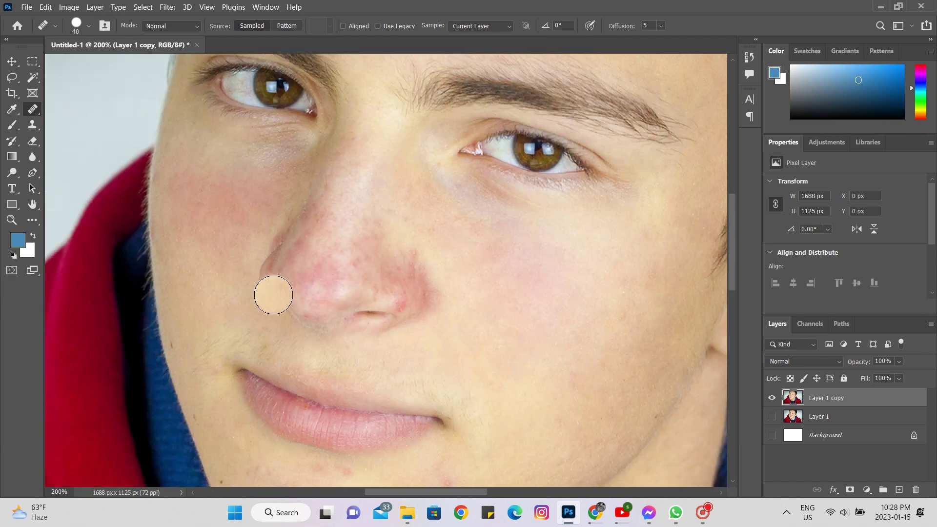
scroll(272, 292, "up", 2, "alt")
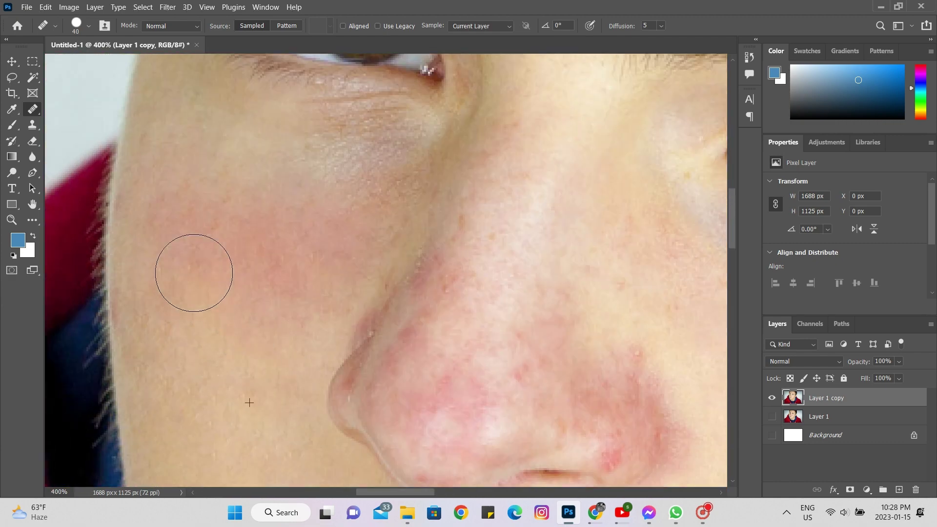
left_click(164, 205)
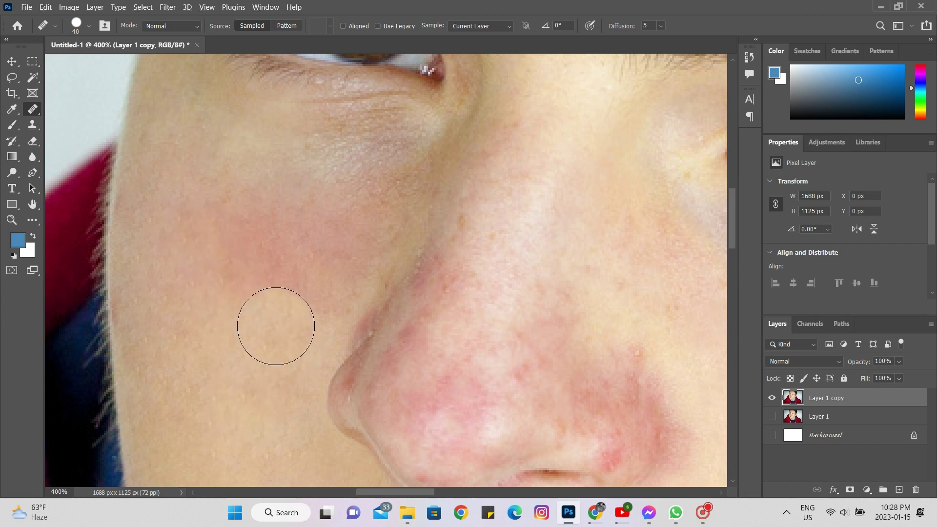
left_click_drag(277, 324, 235, 226)
left_click_drag(248, 361, 262, 398)
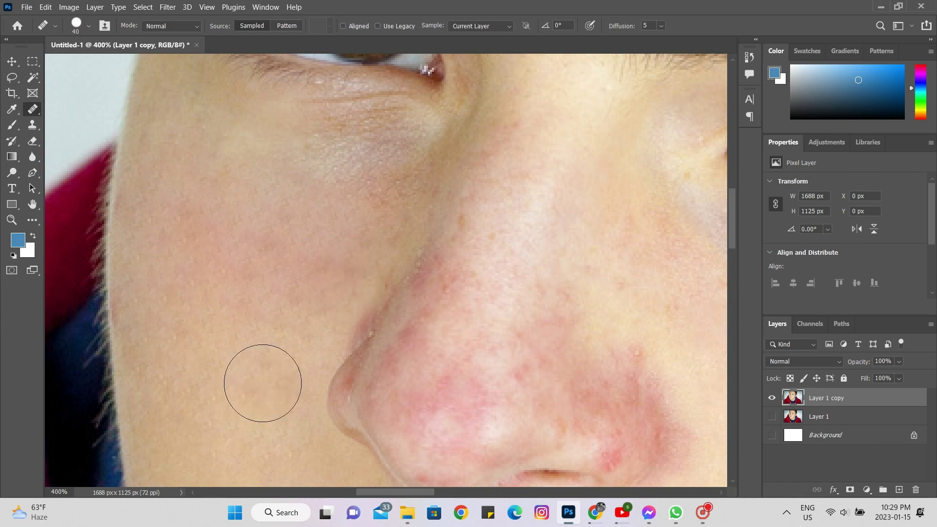
Step: With a smaller Healing Brush, dab out the small spots on the nose
key("ctrl+minus")
key("ctrl+minus")
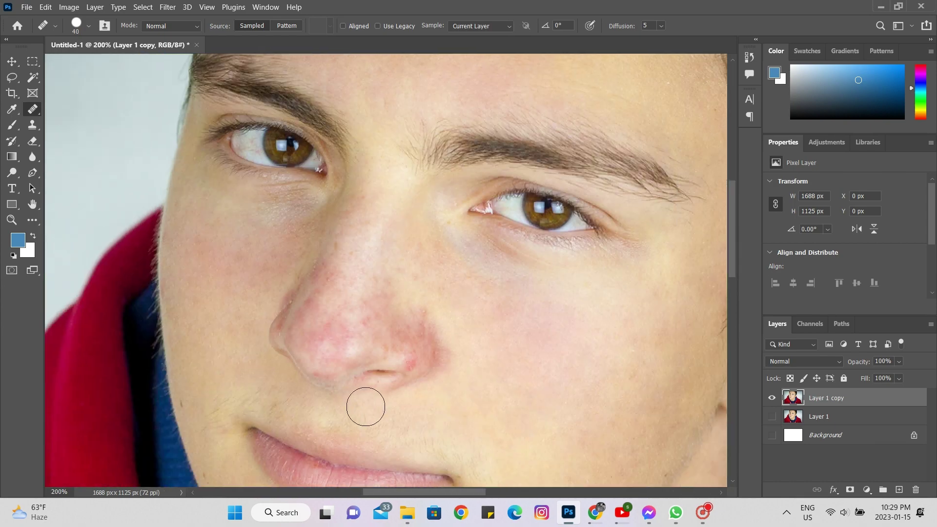
key("ctrl+plus")
key("ctrl+plus")
key("bracketleft")
key("bracketleft")
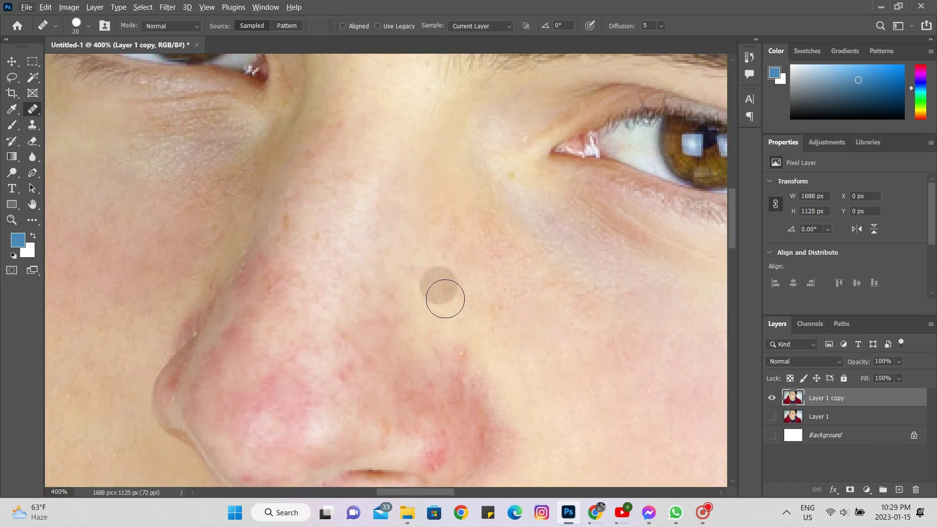
left_click(426, 274)
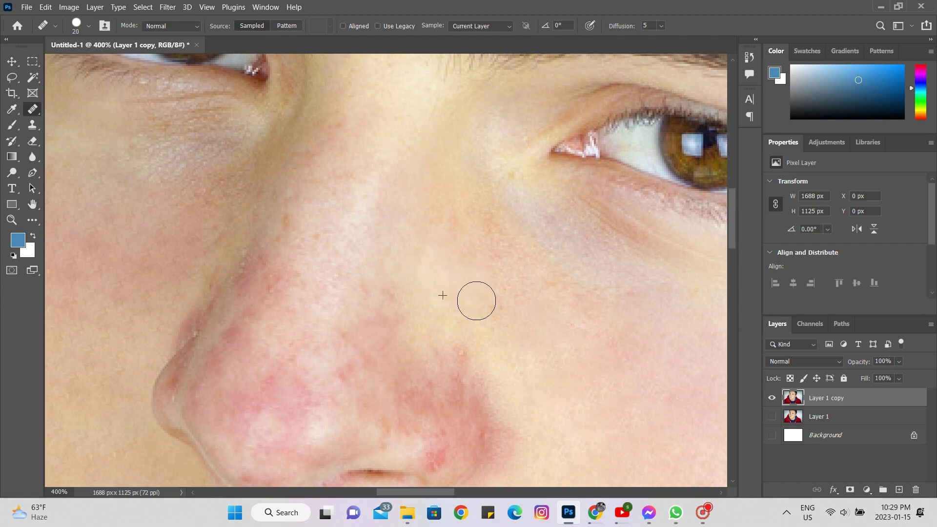
left_click(452, 228)
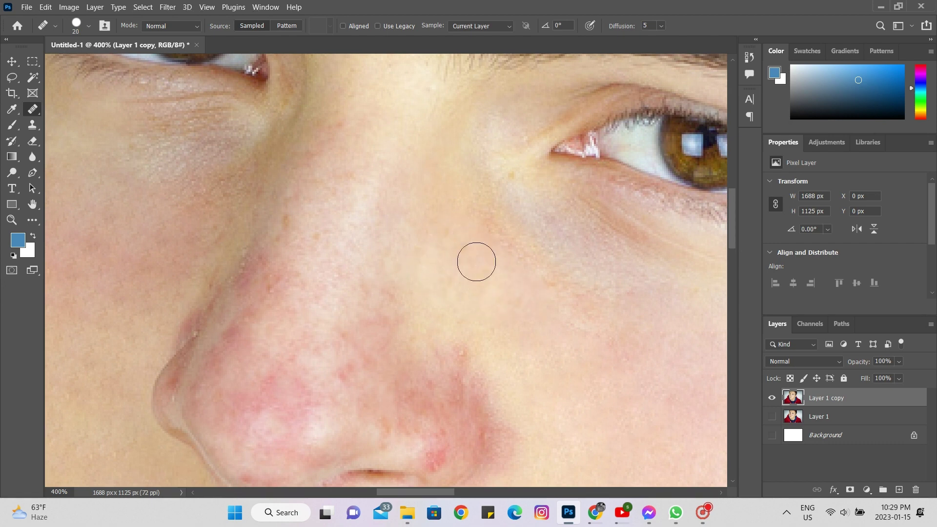
left_click(513, 263)
left_click(389, 326)
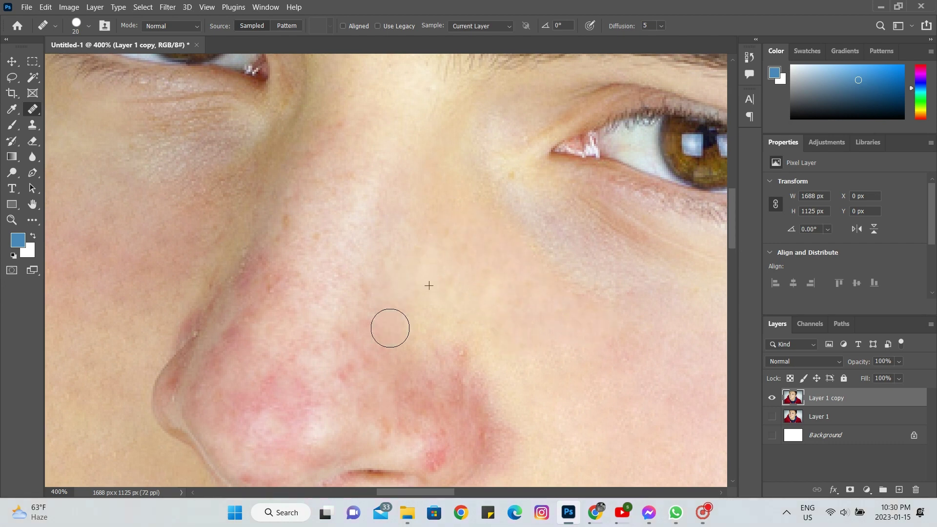
left_click(425, 327)
left_click(437, 373)
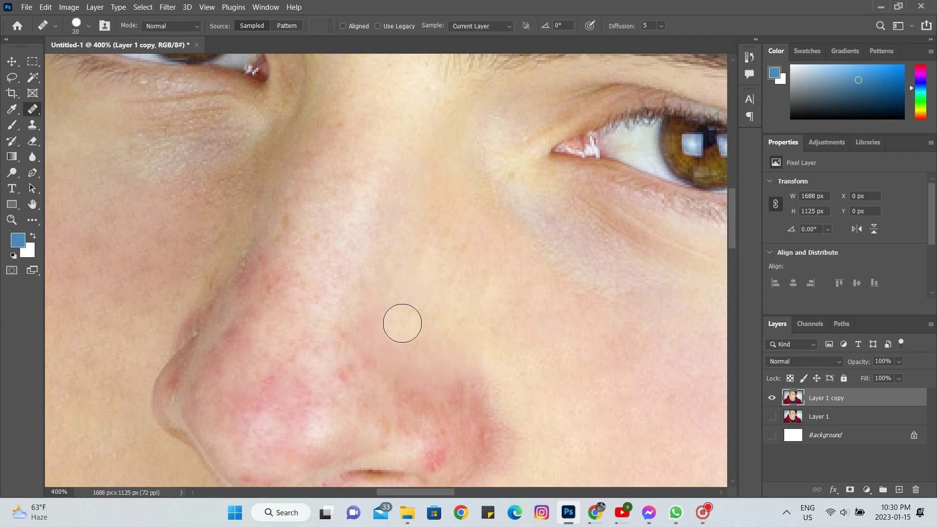
left_click_drag(350, 360, 368, 389)
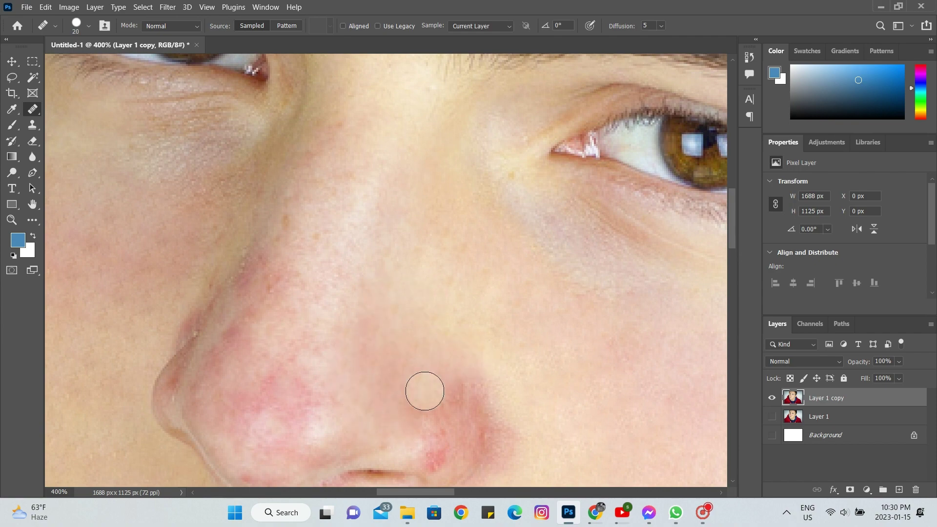
Step: Smooth the redness on the lower nose, upper nostril and nose side
scroll(427, 390, "down", 3)
left_click(425, 273)
left_click(420, 246)
left_click_drag(420, 247, 463, 268)
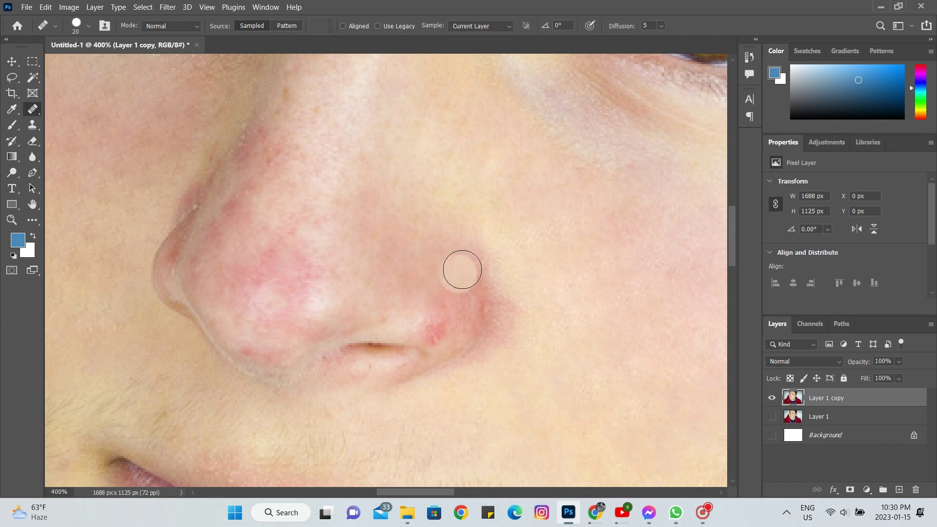
left_click(294, 265)
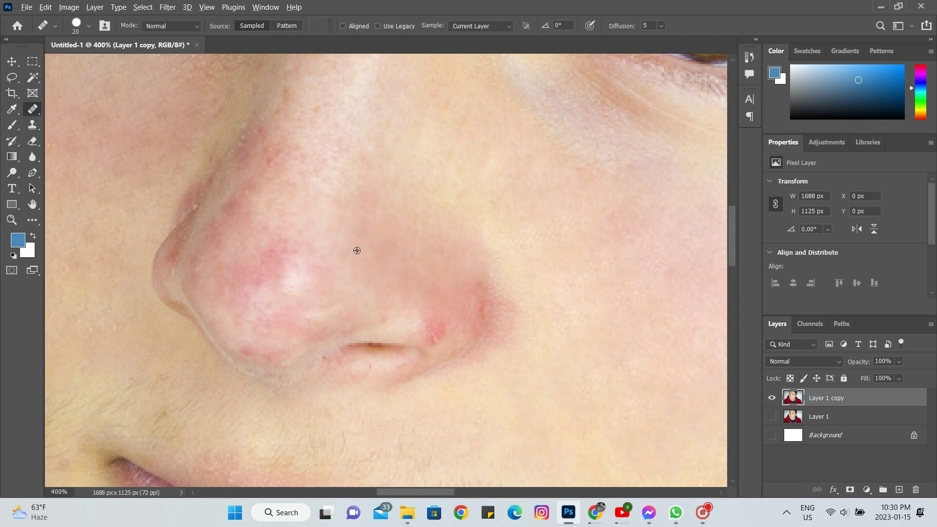
mouse_move(302, 233)
left_mouse_down()
mouse_move(262, 249)
mouse_move(260, 293)
mouse_move(344, 302)
left_mouse_up()
Step: Resample clean skin and heal the red blemishes around both nostril edges
left_click(286, 315, "alt")
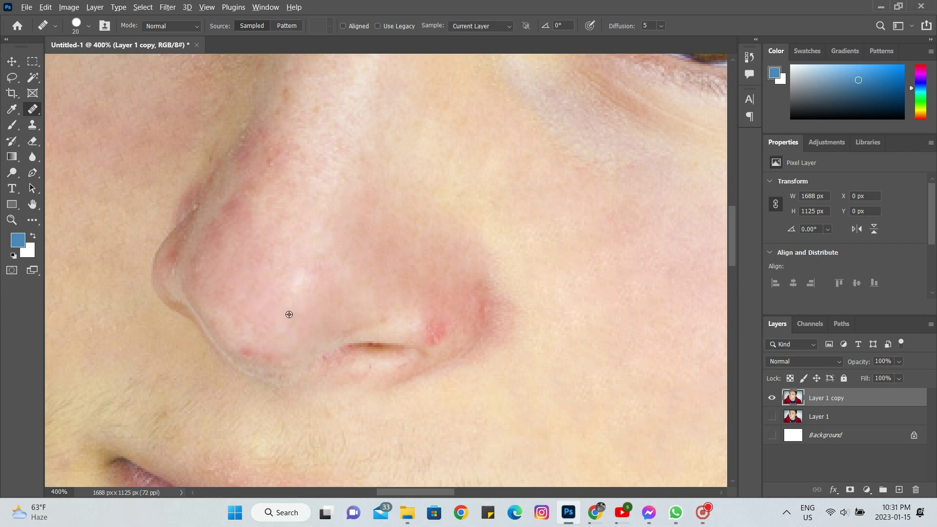
left_click(326, 303)
left_click(273, 349)
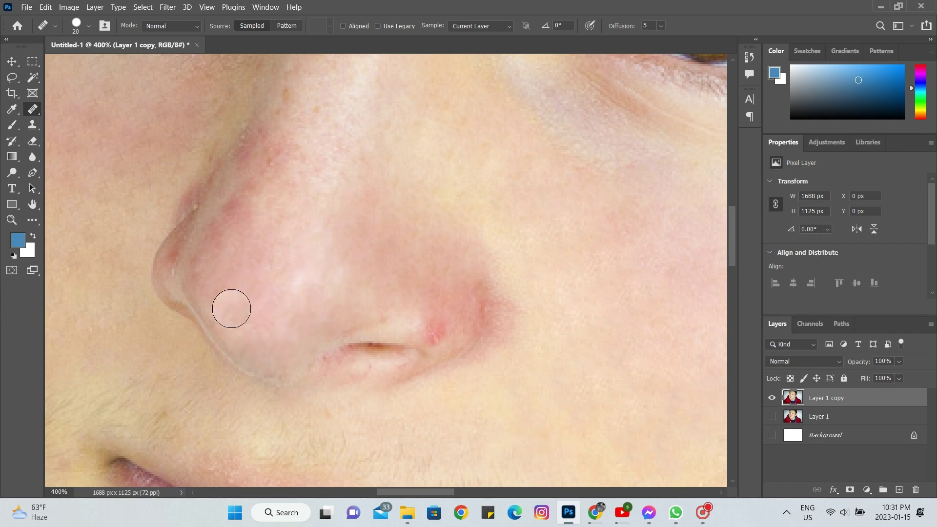
left_click(416, 320, "alt")
mouse_move(428, 318)
left_mouse_down()
mouse_move(465, 318)
mouse_move(448, 339)
mouse_move(417, 331)
mouse_move(441, 322)
mouse_move(464, 291)
mouse_move(465, 335)
left_mouse_up()
Step: Fine-tune the brush size and heal the skin along the side of the nose
key("bracketleft")
key("bracketleft")
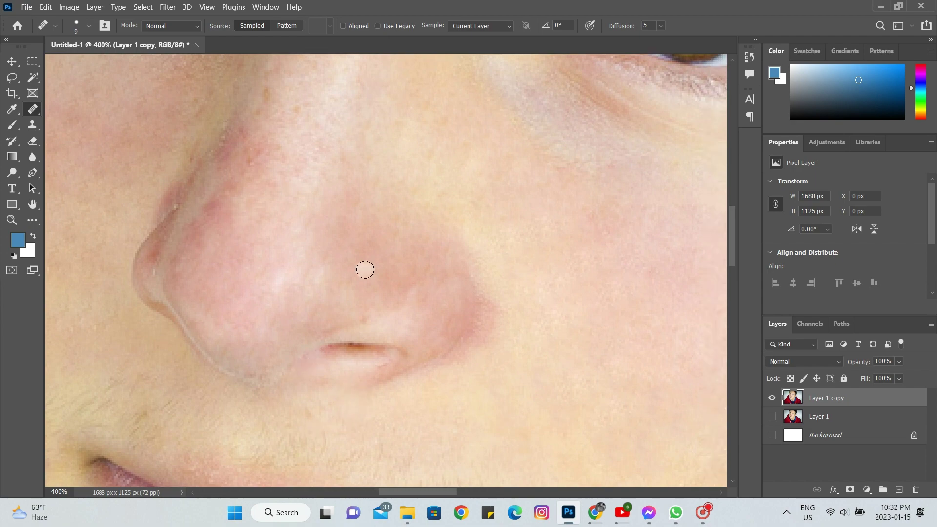
scroll(364, 268, "up", 5)
key("bracketright")
key("bracketright")
key("bracketleft")
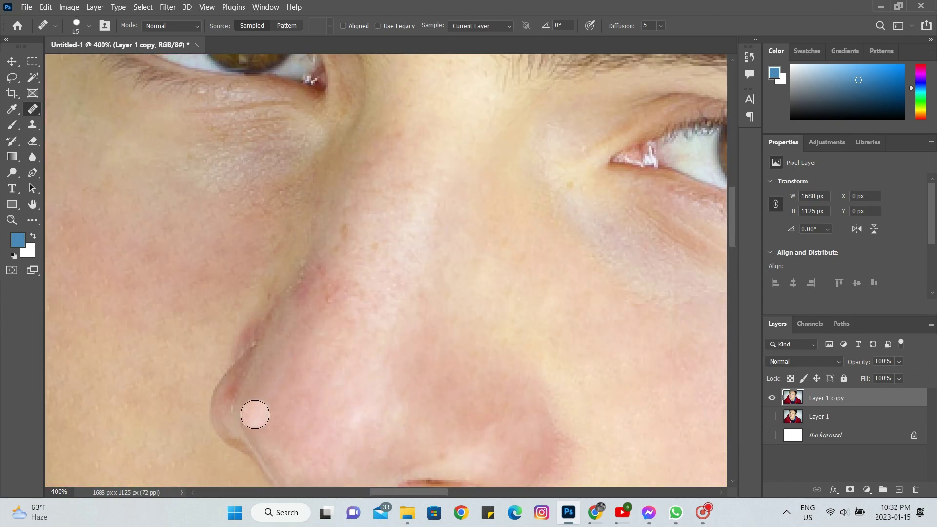
scroll(323, 314, "up", 2)
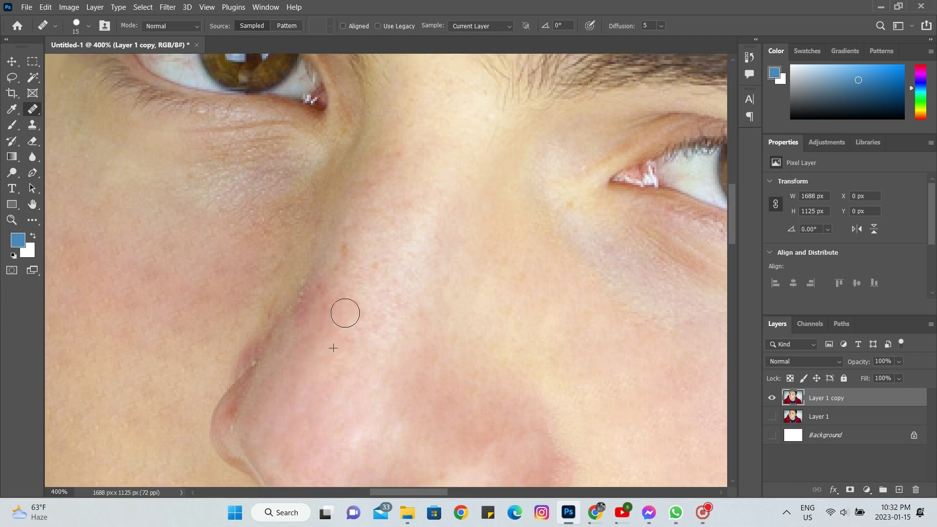
left_click_drag(348, 249, 383, 277)
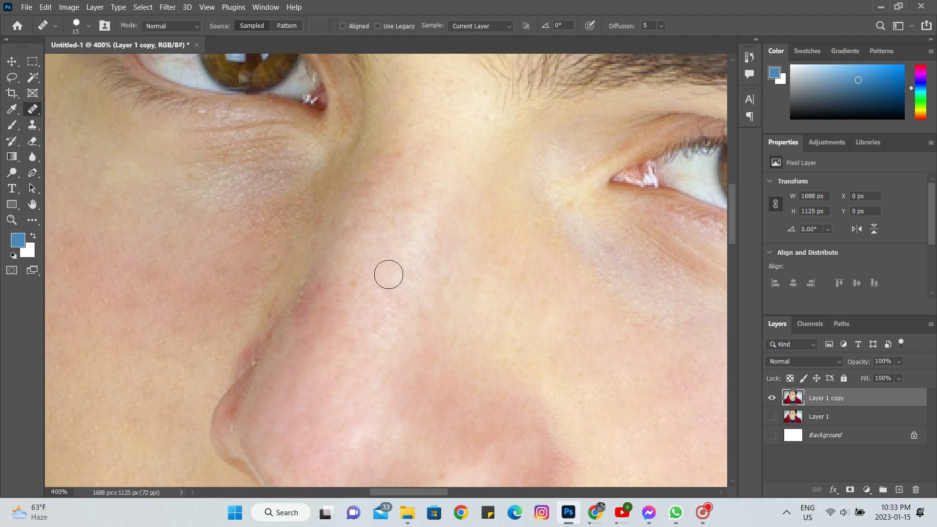
Step: Switch to a smaller Spot Healing Brush and dab blemishes on the nose crease
right_click(32, 108)
left_click(73, 106)
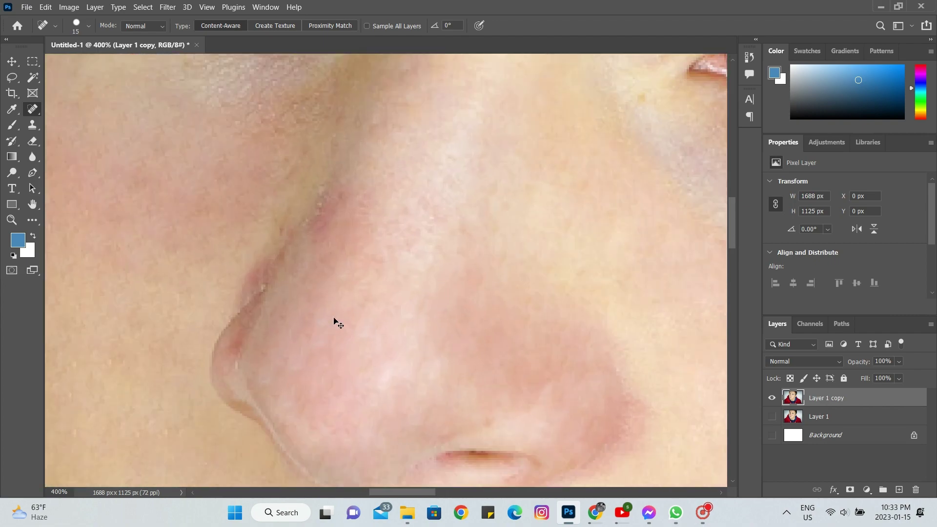
scroll(335, 317, "up", 3)
key("bracketleft")
key("bracketleft")
key("bracketleft")
left_click(324, 161)
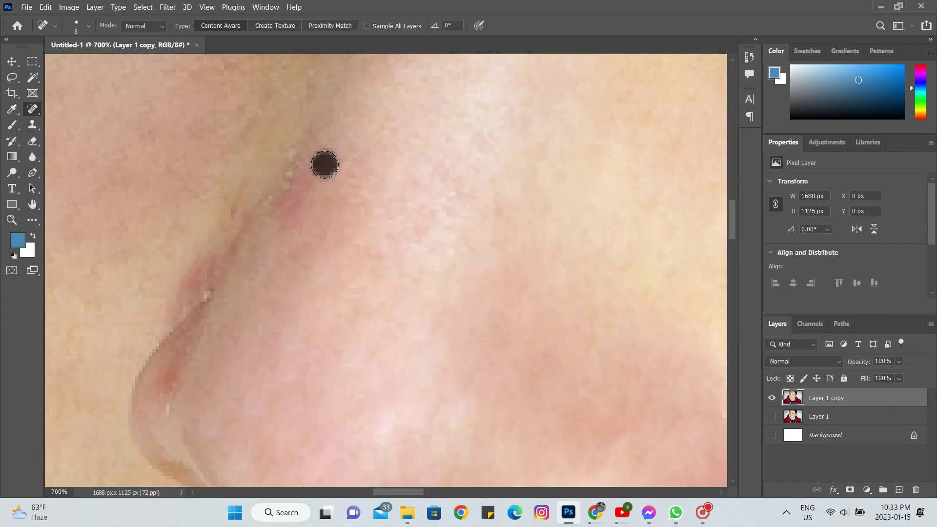
left_click(283, 208)
Step: Paint out the red marks along the lower stretch of the nose crease
scroll(296, 215, "left", 2)
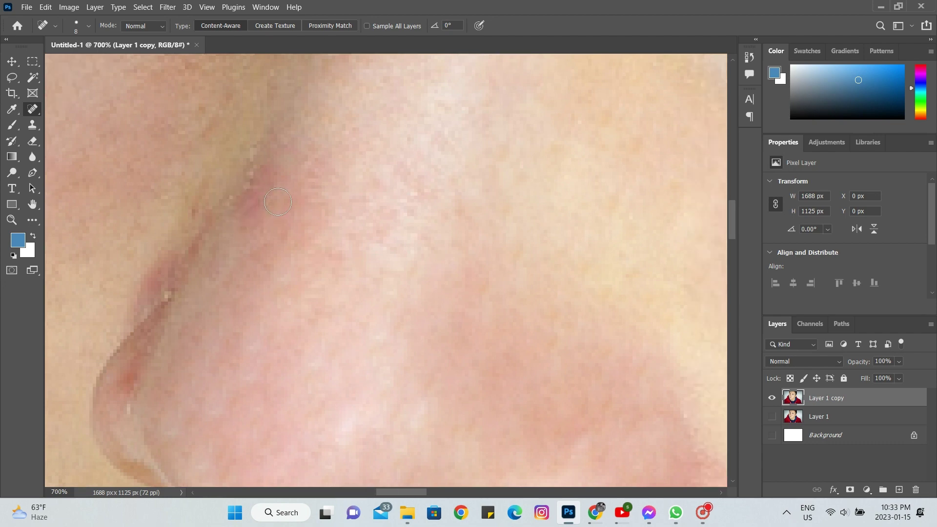
left_click_drag(219, 285, 242, 264)
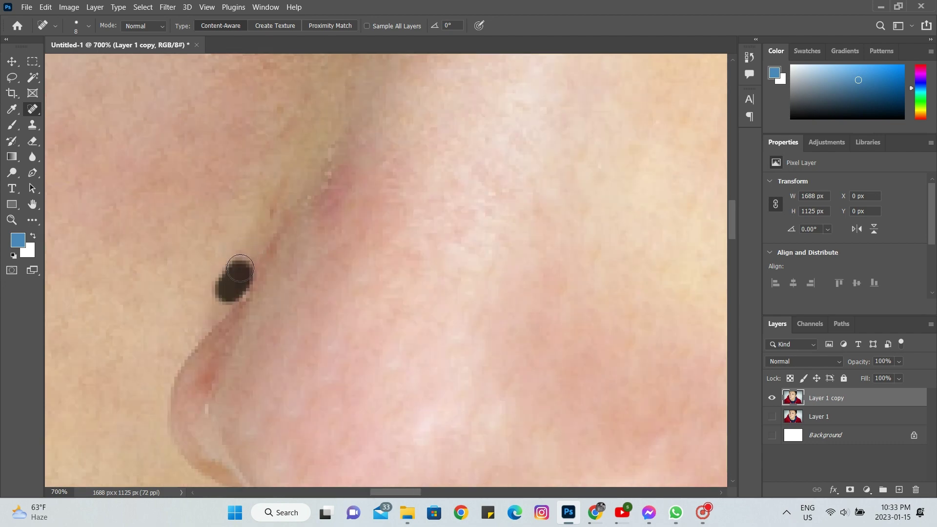
left_click(224, 284)
left_click(236, 273)
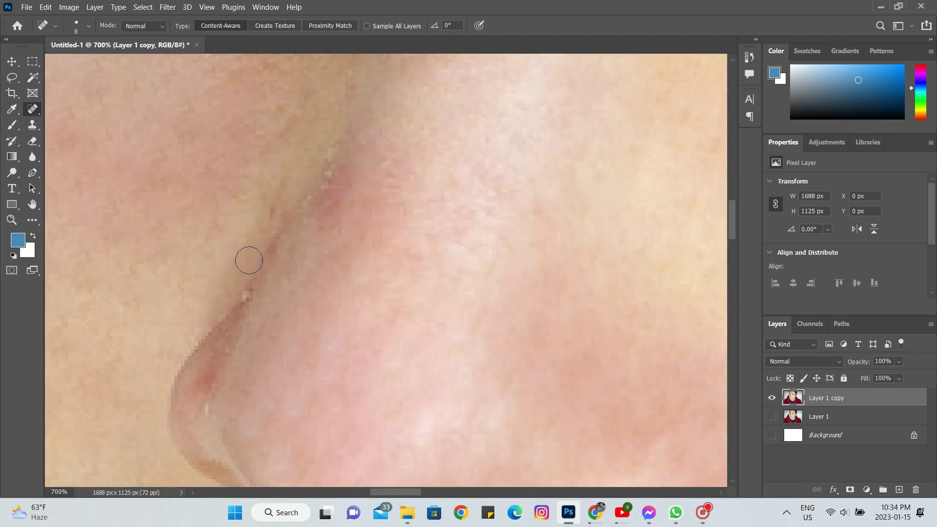
left_click(270, 224)
left_click_drag(287, 179, 299, 161)
Step: Heal the spots on the upper nose crease and around the nostril curve
left_click(256, 265)
left_click(318, 223)
left_click(335, 190)
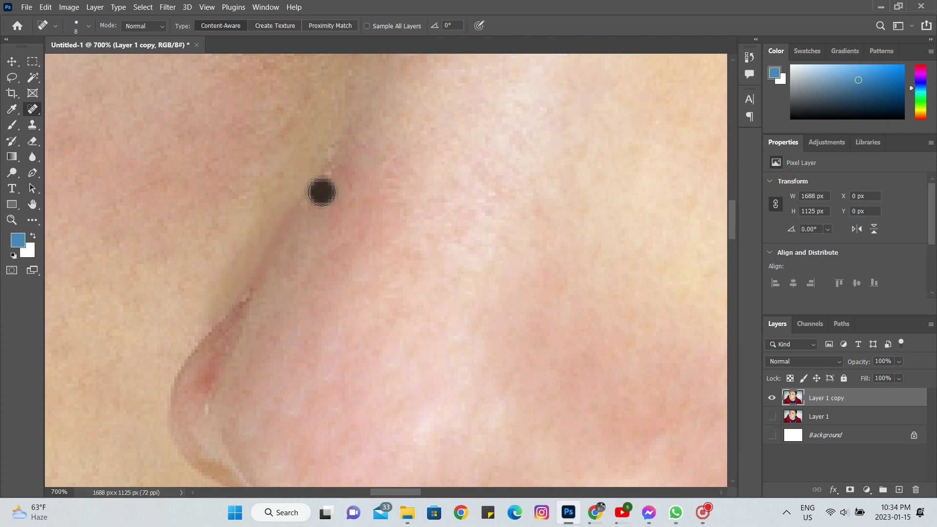
left_click(341, 164)
left_click(203, 384)
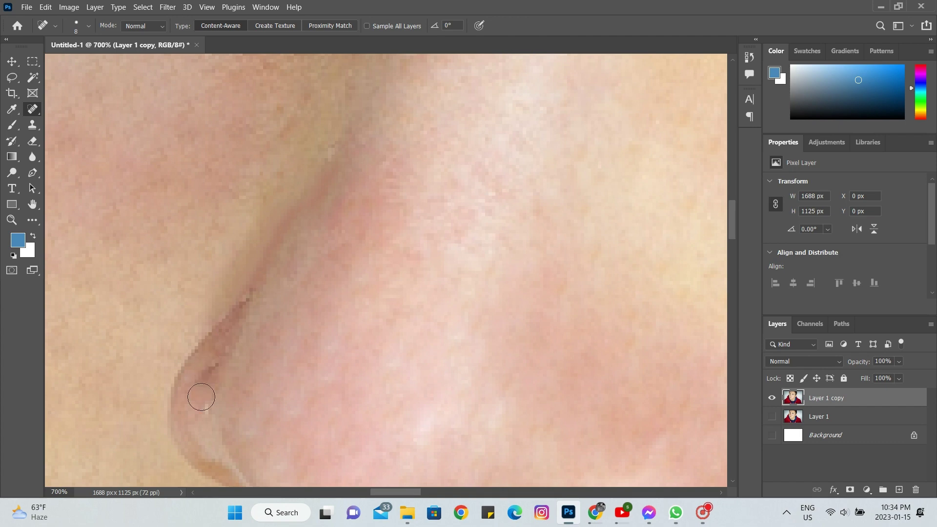
left_click(197, 379)
left_click(225, 342)
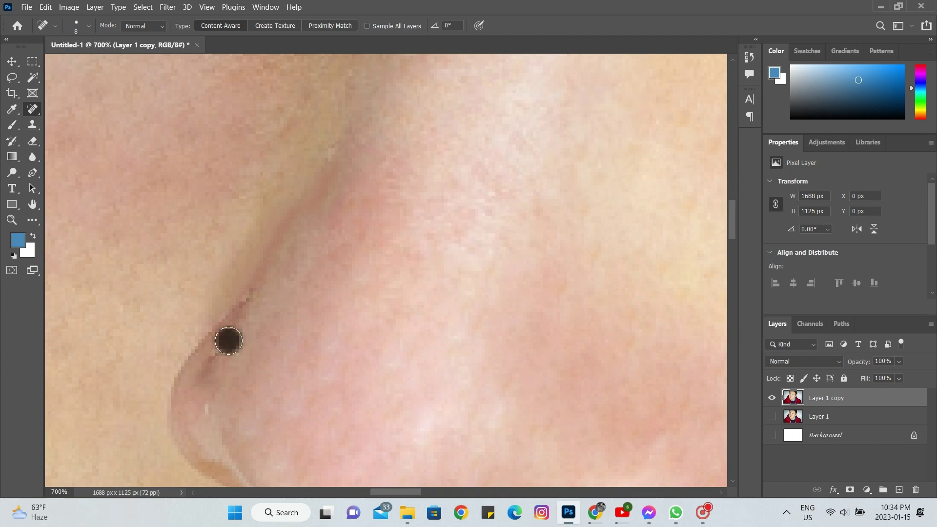
Step: Return to a smaller Healing Brush and smooth the nostril crease
right_click(33, 108)
left_click(74, 121)
key("bracketleft")
key("bracketleft")
key("bracketleft")
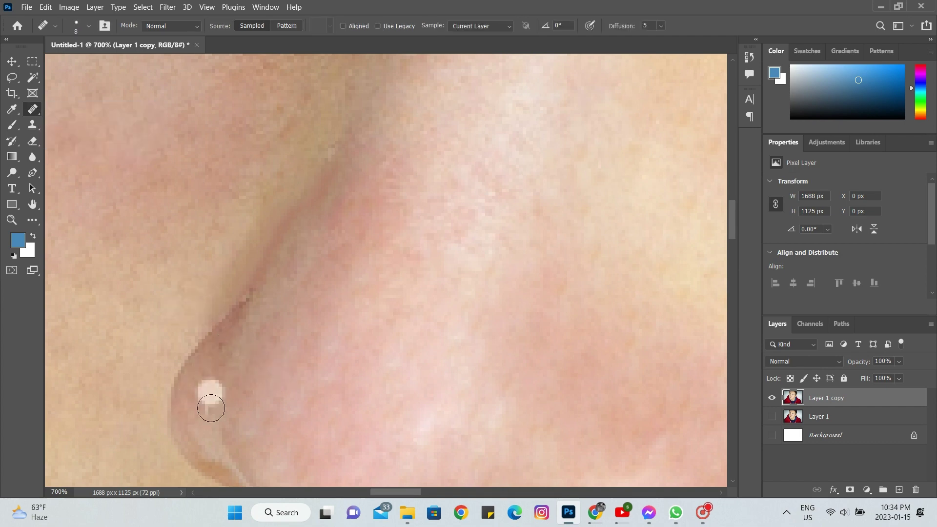
left_click_drag(219, 346, 244, 306)
key("bracketleft")
key("bracketleft")
key("bracketleft")
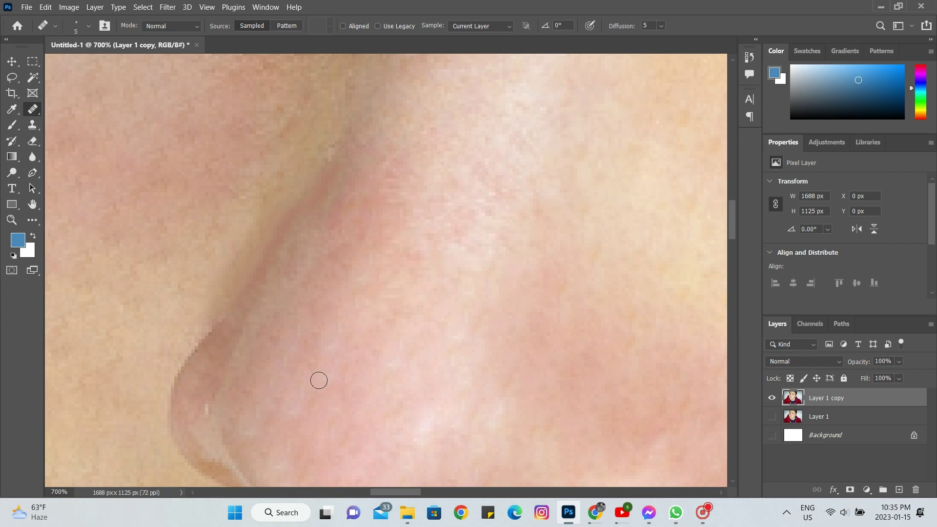
scroll(341, 378, "down", 3)
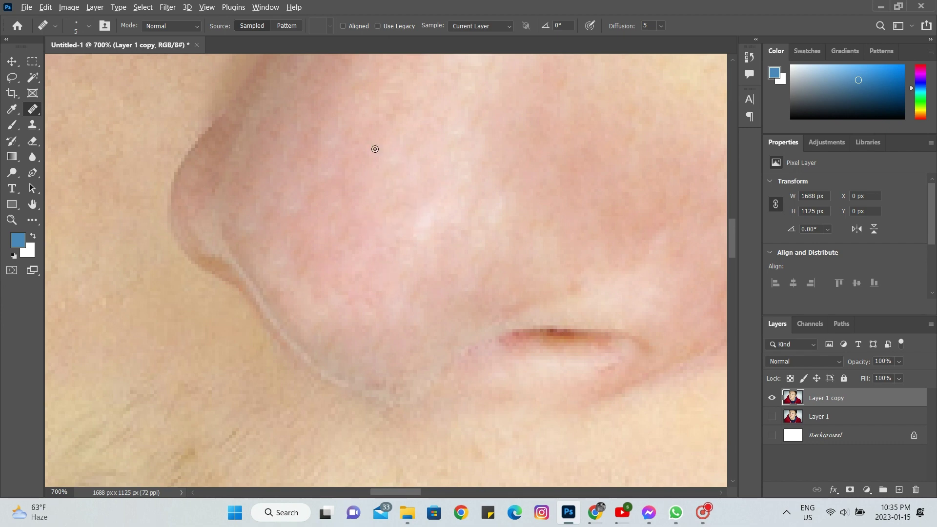
scroll(405, 127, "down", 2)
scroll(408, 130, "down", 1)
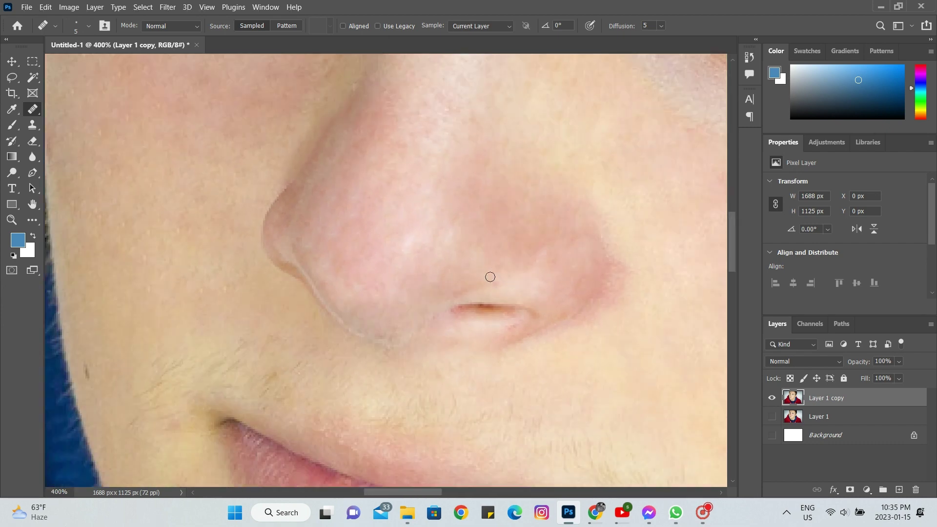
Step: Heal the blotches below the lips and on the chin, and the right-cheek pimple
scroll(478, 272, "down", 4)
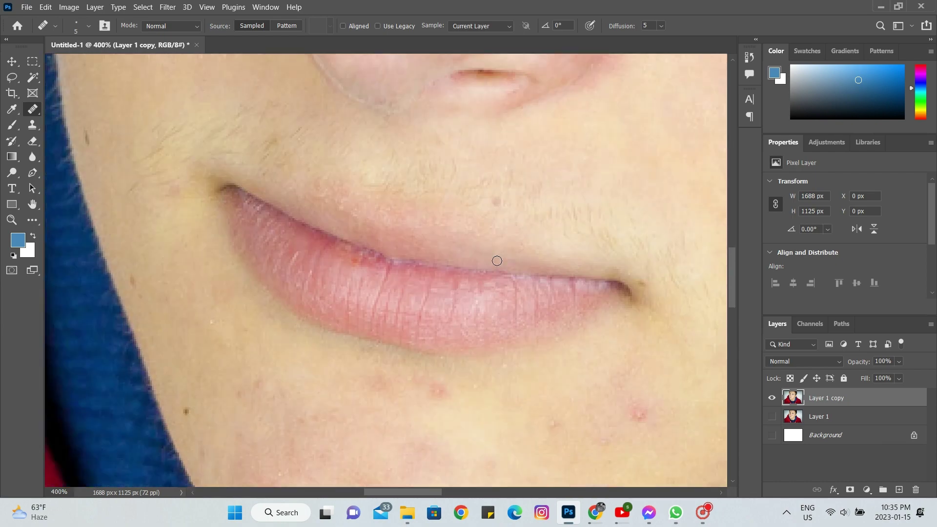
scroll(466, 303, "down", 1)
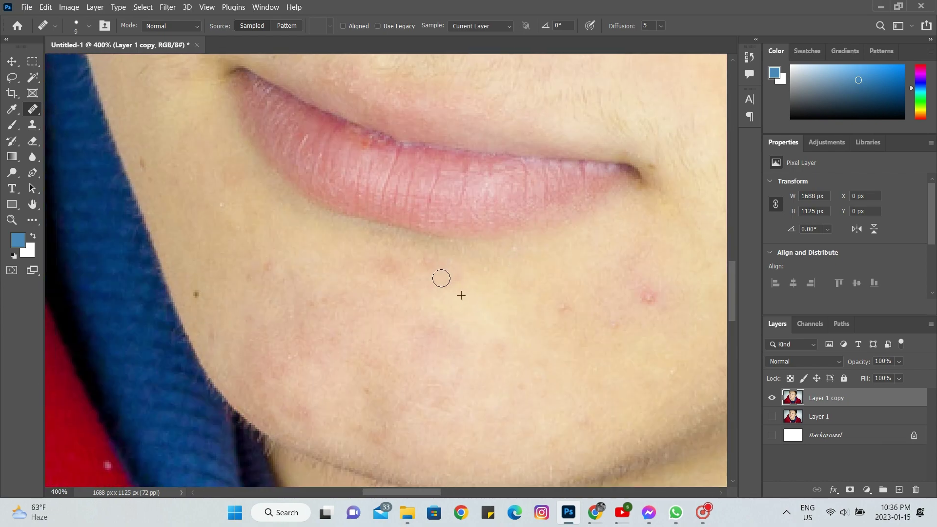
left_click_drag(422, 259, 420, 280)
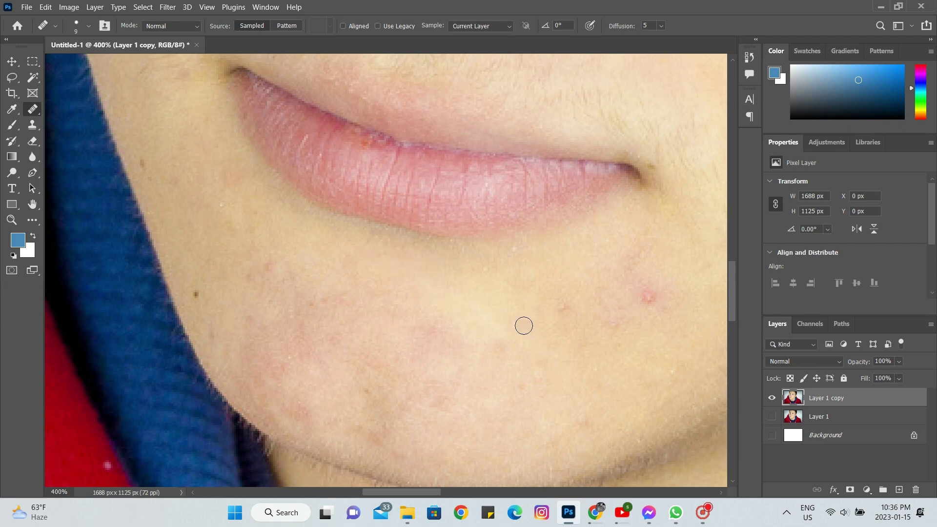
left_click(473, 318)
key("bracketright")
key("bracketright")
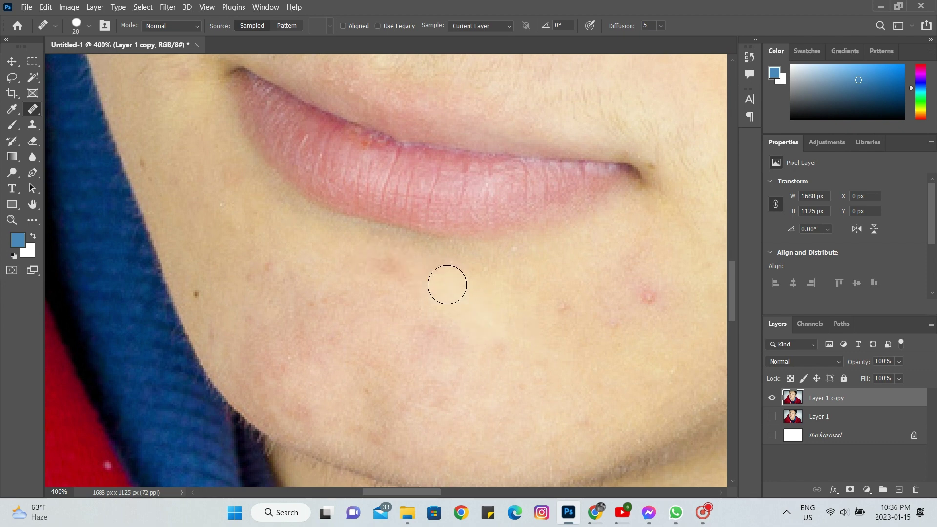
left_click_drag(387, 270, 348, 259)
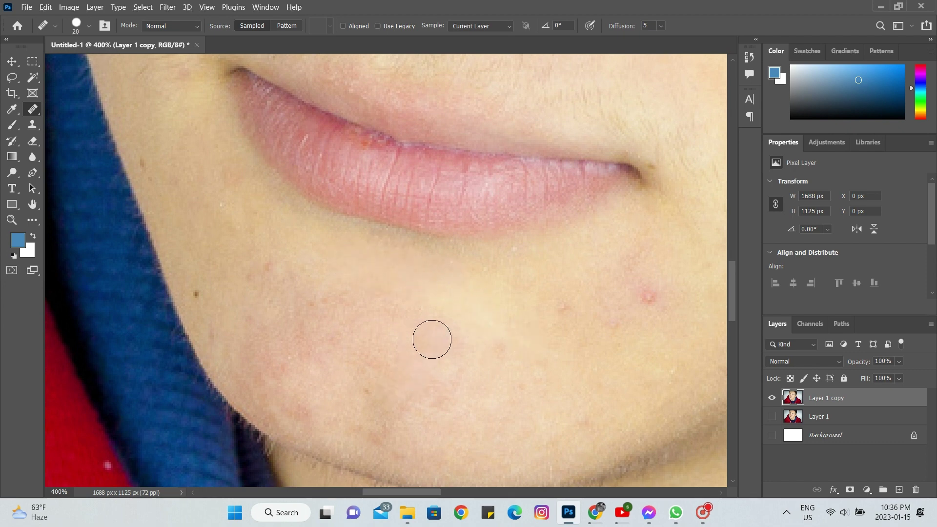
left_click_drag(464, 364, 487, 356)
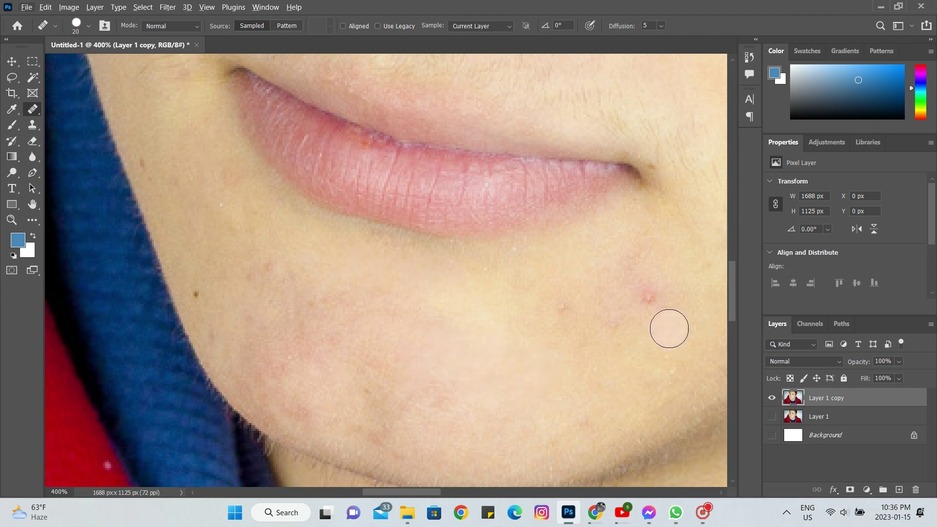
left_click(649, 297)
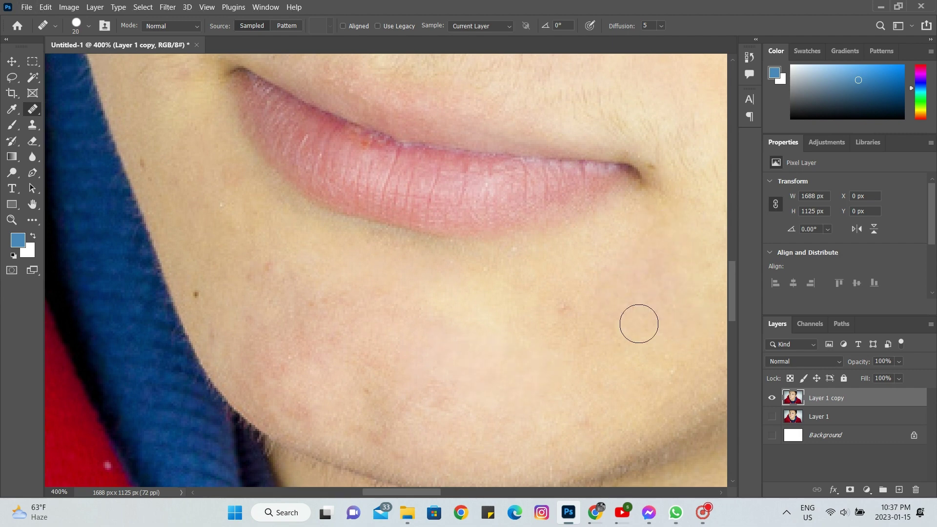
Step: Heal a small left-cheek spot with a smaller brush, then zoom out to review
scroll(613, 310, "down", 2)
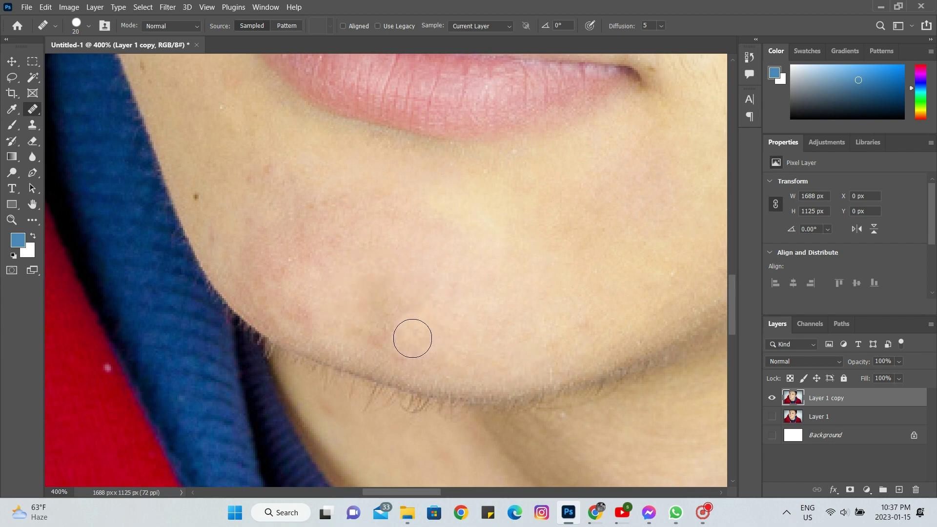
key("bracketleft")
left_click(272, 286)
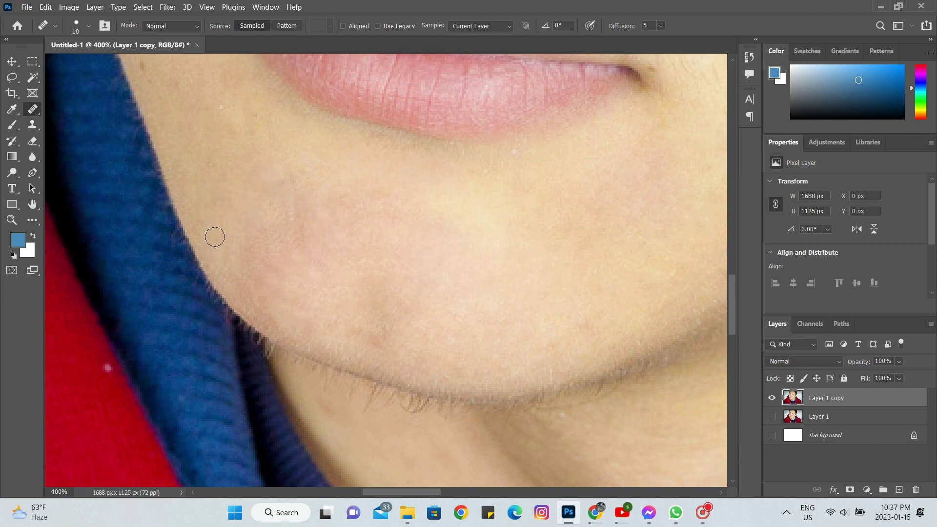
scroll(229, 170, "up", 1)
scroll(200, 146, "up", 2)
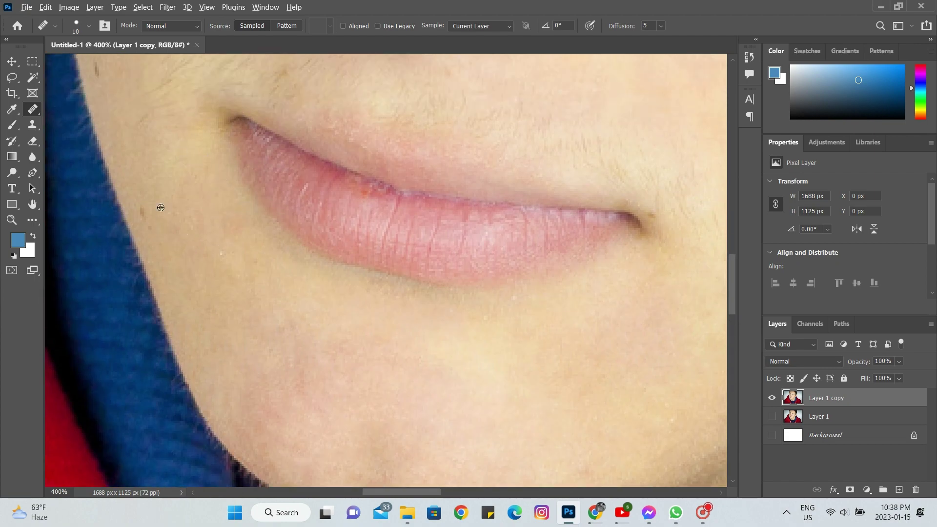
scroll(228, 226, "up", 1)
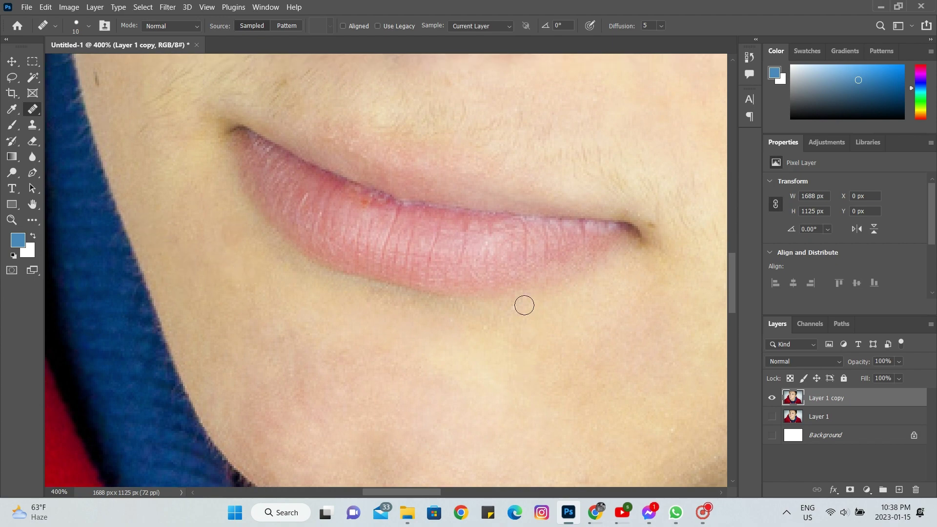
key("bracketleft")
scroll(531, 299, "up", 1)
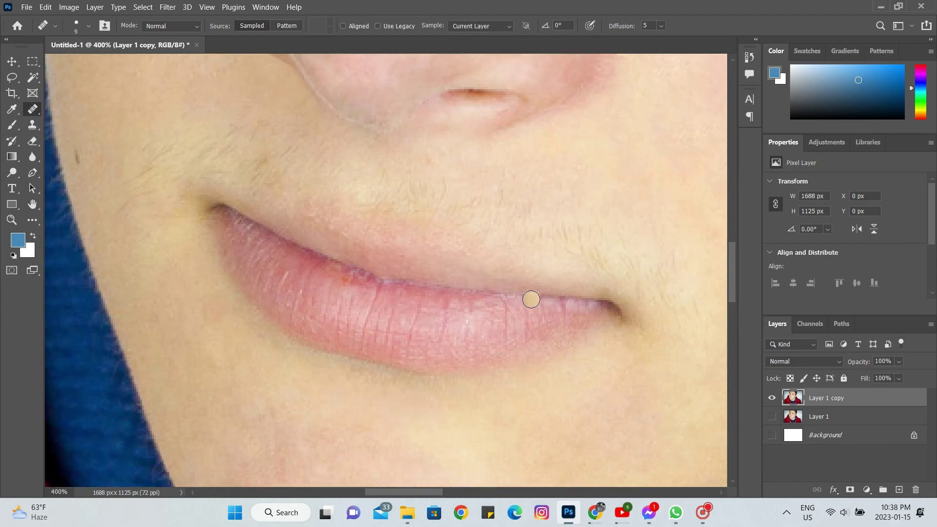
scroll(532, 299, "up", 3)
scroll(335, 379, "left", 3)
key("bracketright")
key("bracketright")
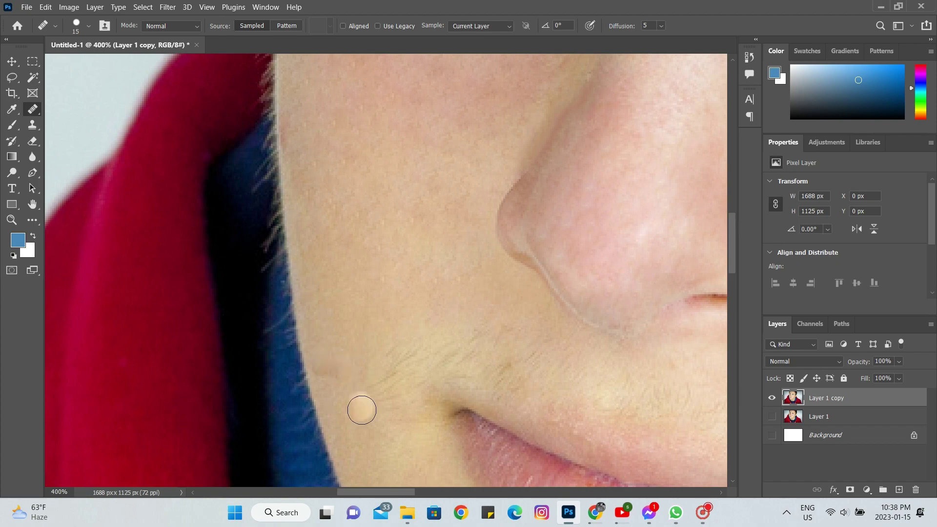
scroll(363, 413, "down", 5)
scroll(363, 412, "left", 2)
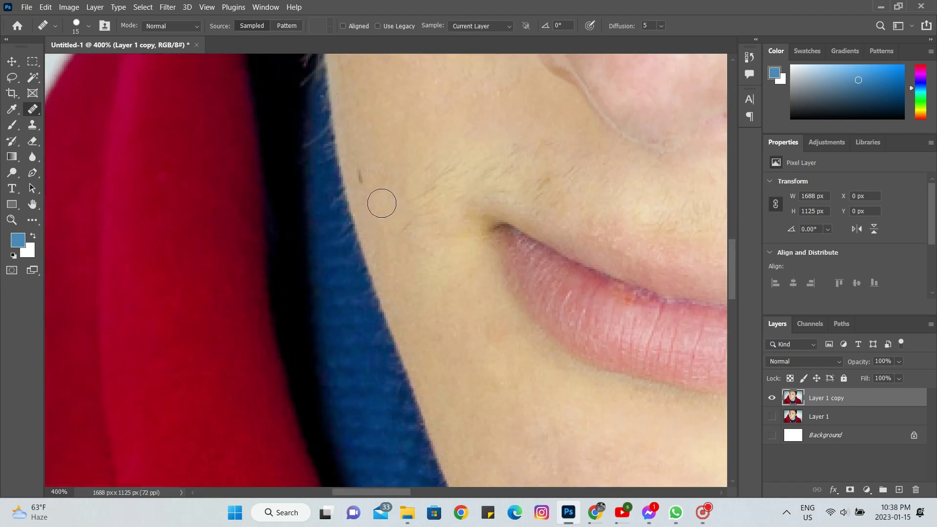
key("ctrl+minus")
key("ctrl+minus")
key("ctrl+minus")
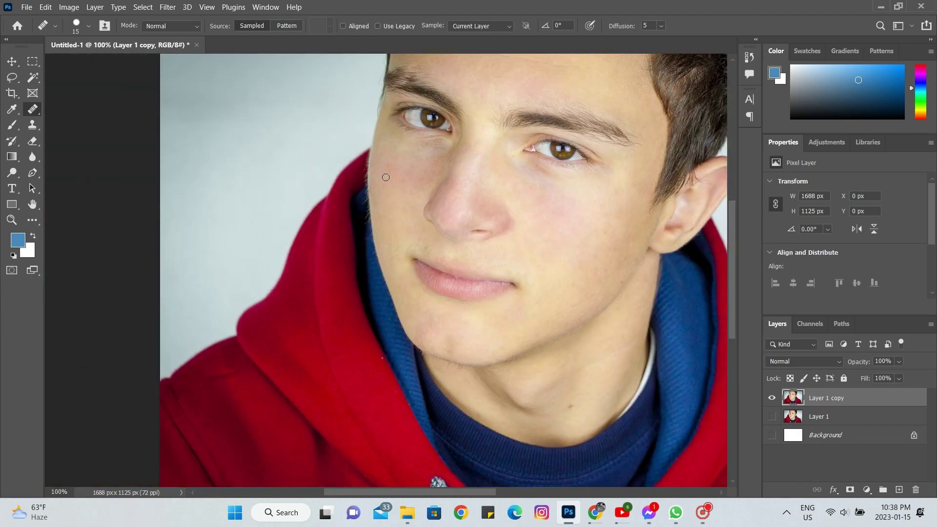
Step: Duplicate the retouched layer, invert it, blend it as Overlay, and open High Pass
scroll(385, 179, "up", 1)
scroll(386, 179, "left", 2)
scroll(386, 177, "left", 1)
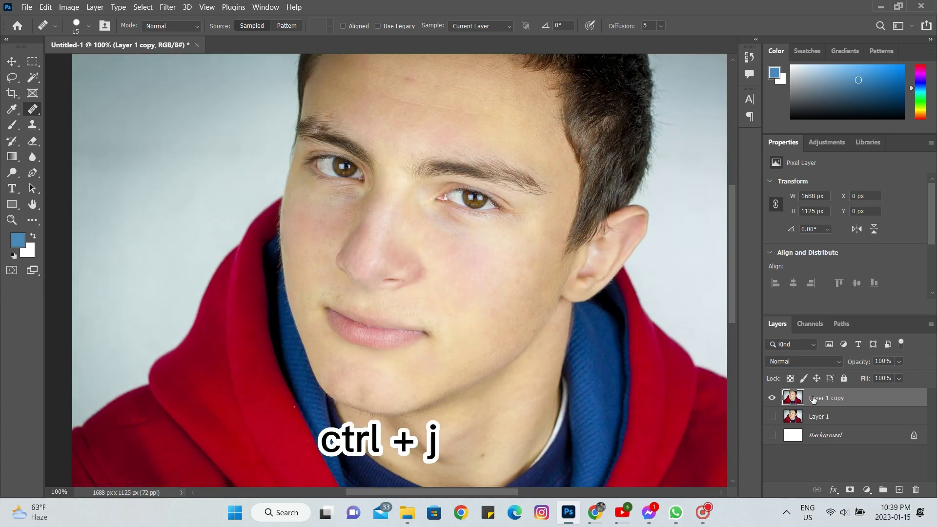
key("ctrl+j")
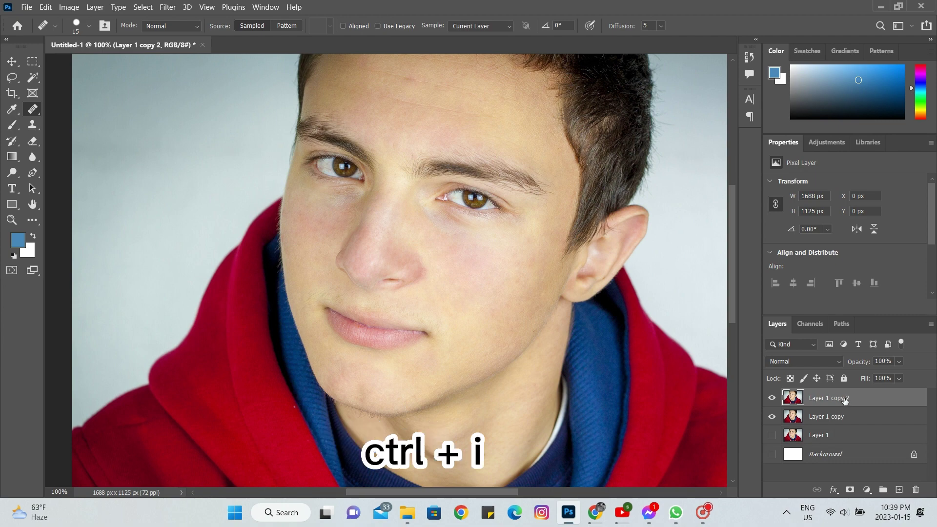
key("ctrl+i")
left_click(804, 361)
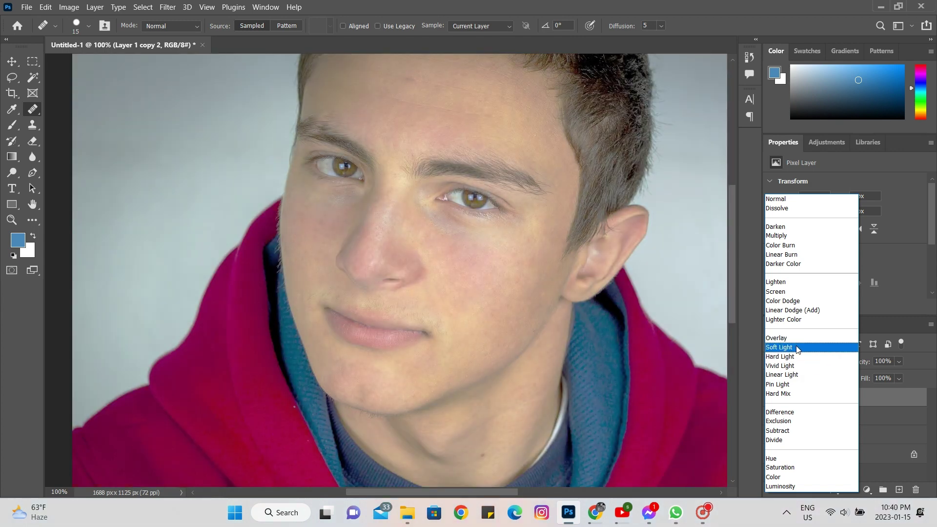
left_click(797, 339)
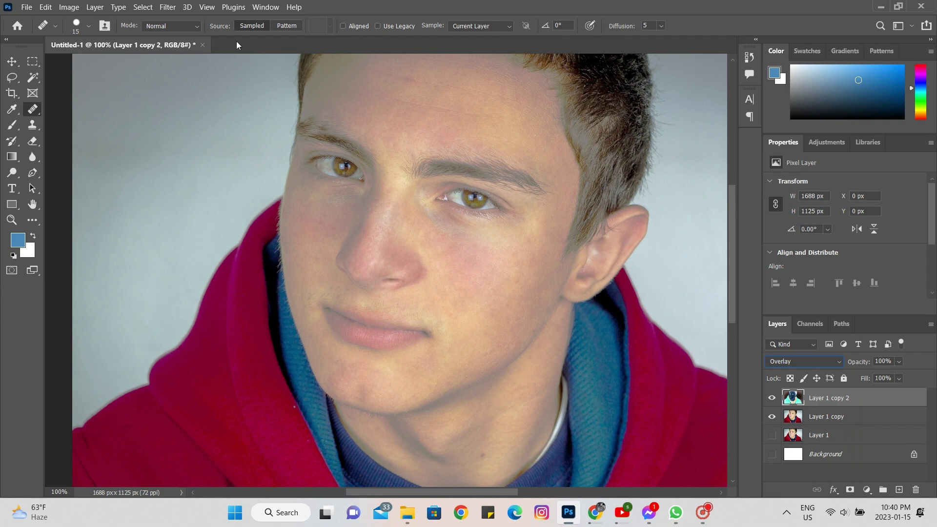
left_click(168, 7)
mouse_move(177, 254)
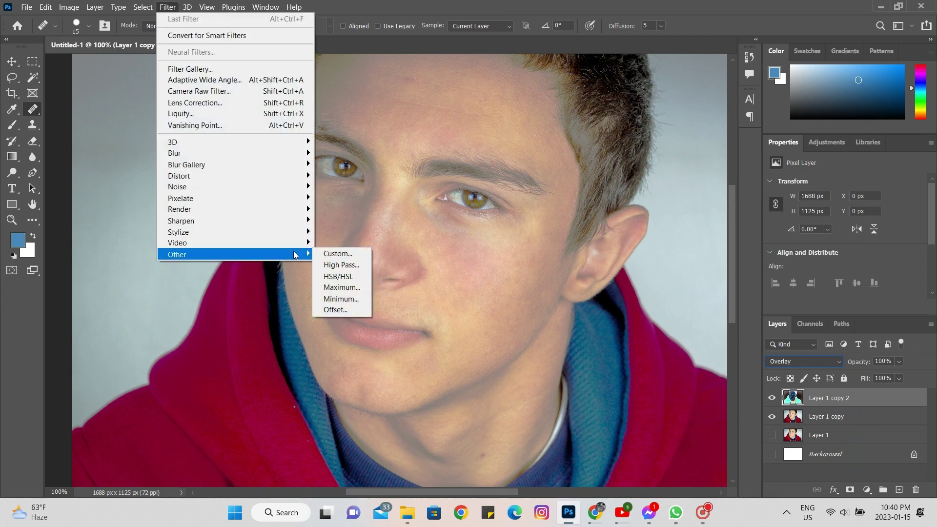
left_click(336, 266)
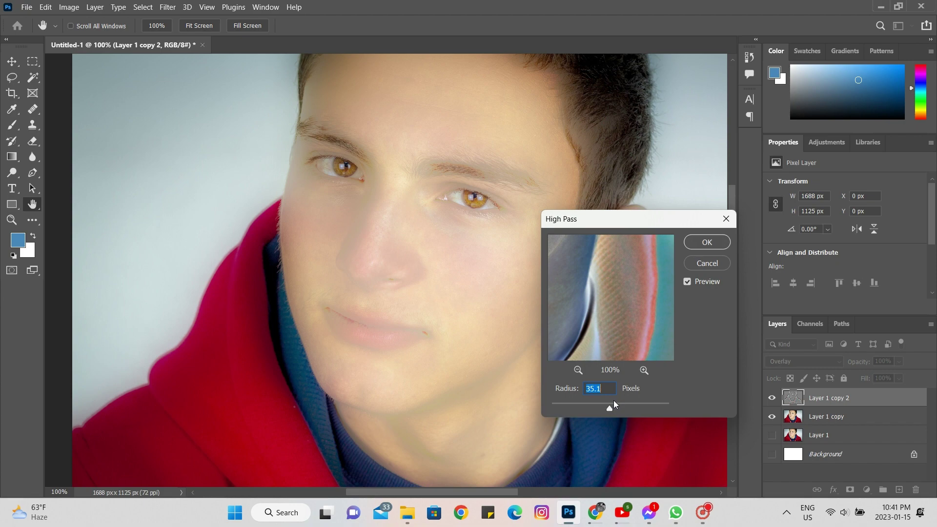
Step: Apply a 35-pixel High Pass, then a 0.5-pixel Gaussian Blur to the Overlay copy
left_click(720, 247)
key("j")
left_click(174, 8)
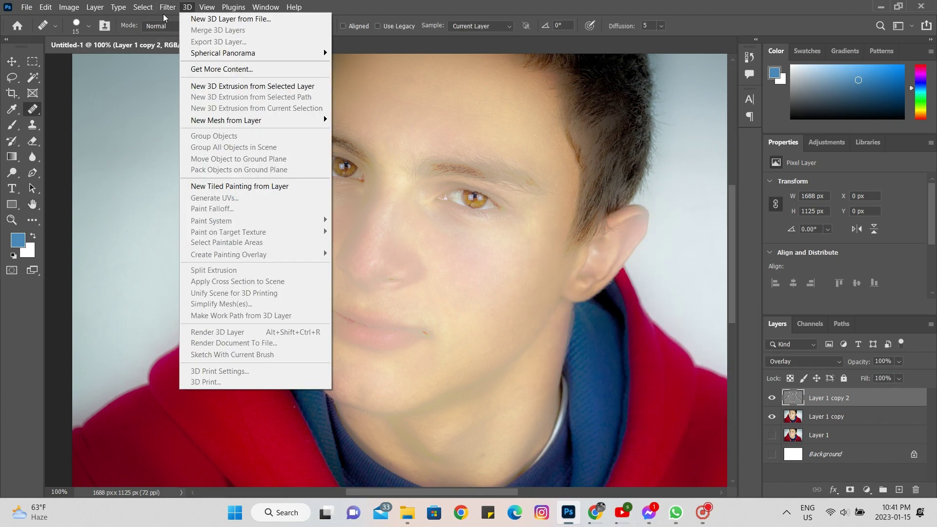
mouse_move(176, 153)
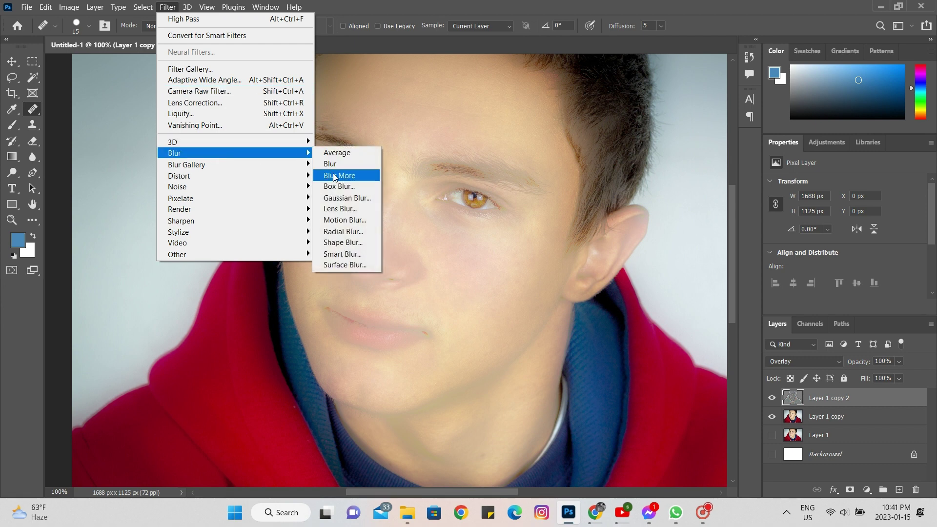
left_click(343, 197)
left_click_drag(575, 139, 656, 138)
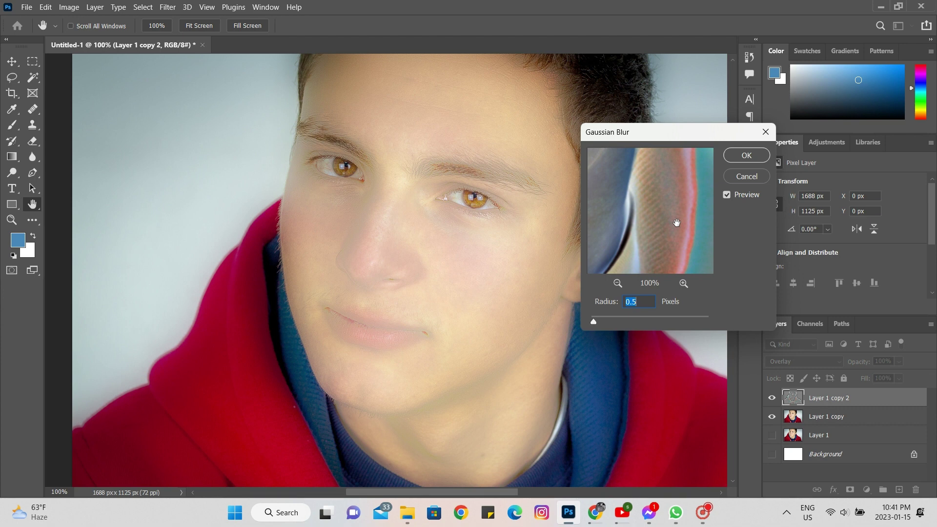
left_click(752, 160)
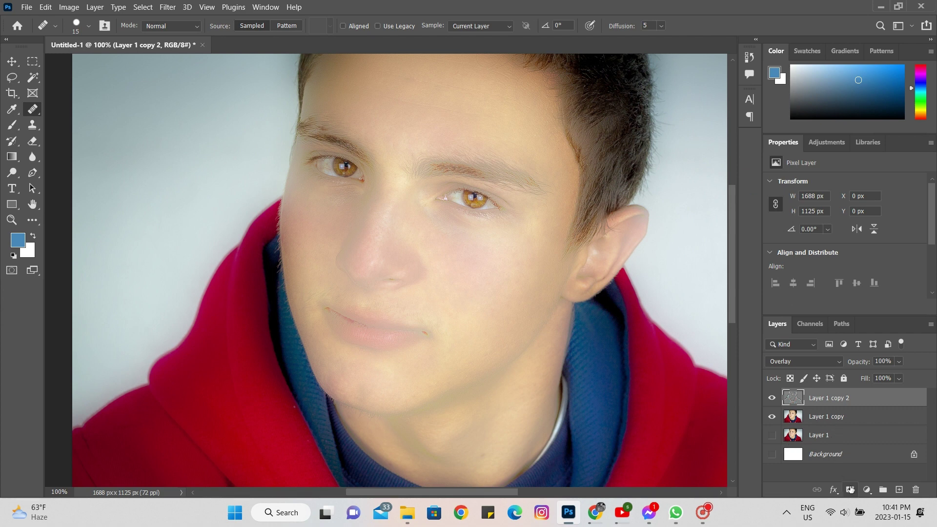
Step: Give the Overlay layer a hide-all mask and set up a soft round brush
left_click(849, 490, "alt")
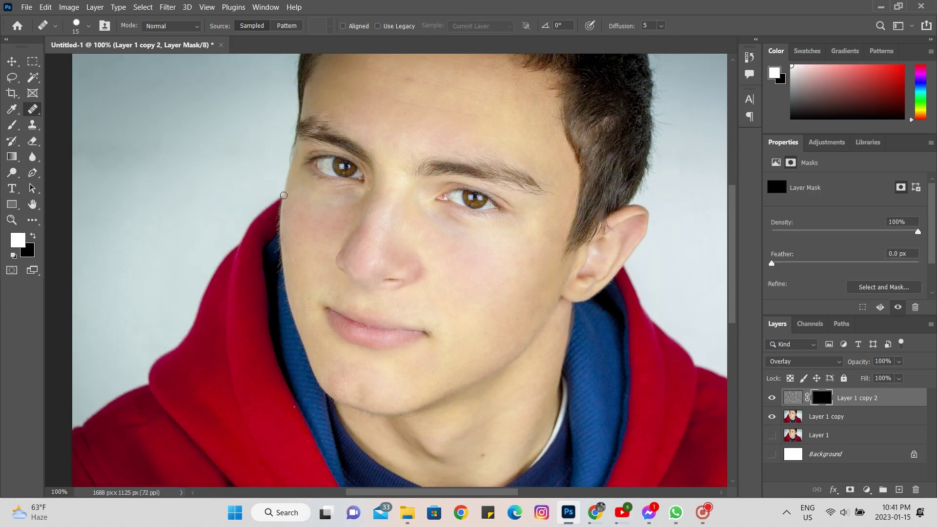
left_click(13, 125)
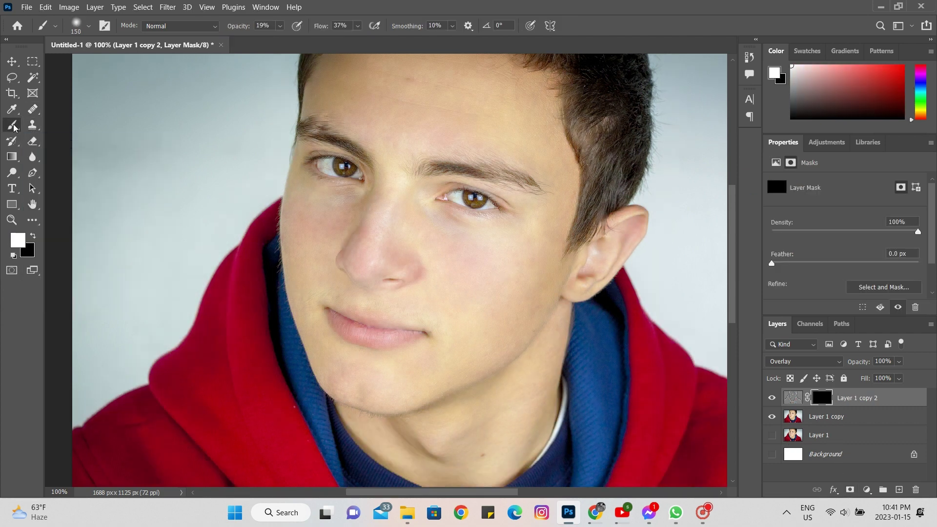
right_click(14, 126)
left_click(38, 123)
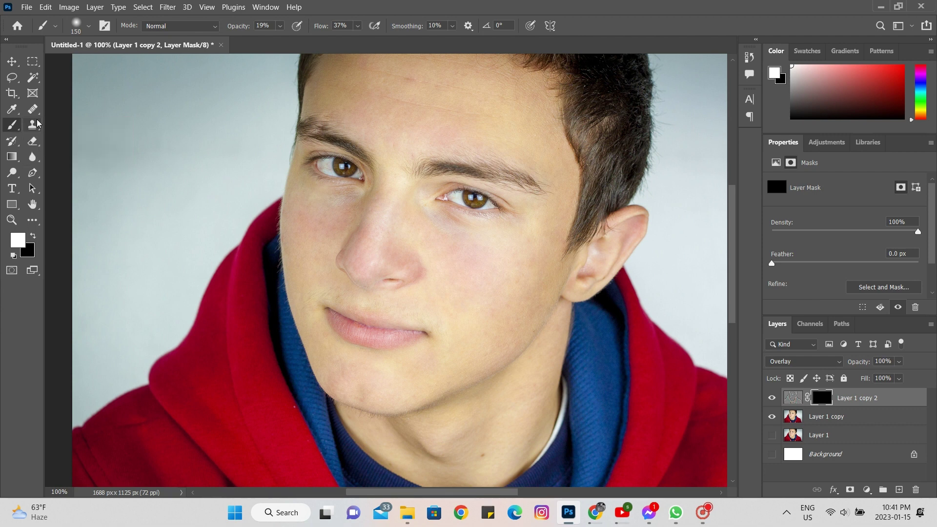
left_click(55, 27)
left_click(47, 29)
left_click(78, 27)
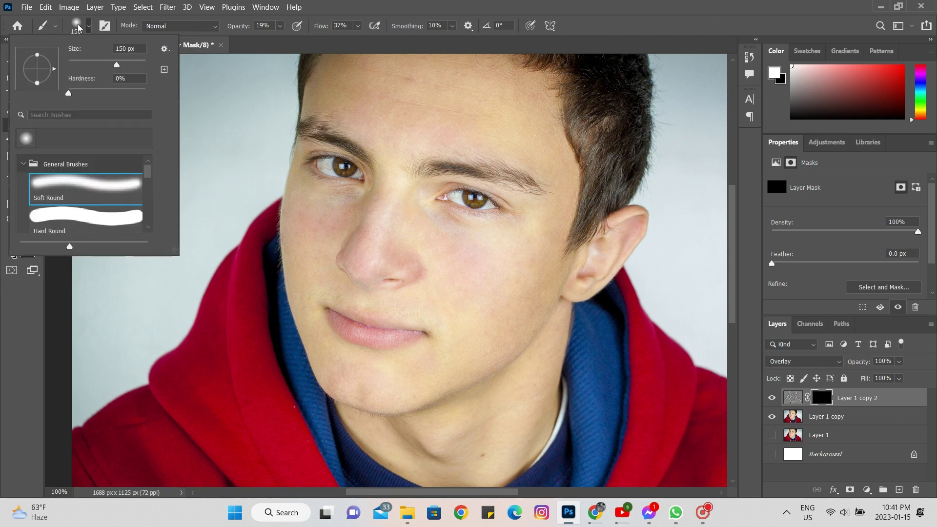
left_click(357, 27)
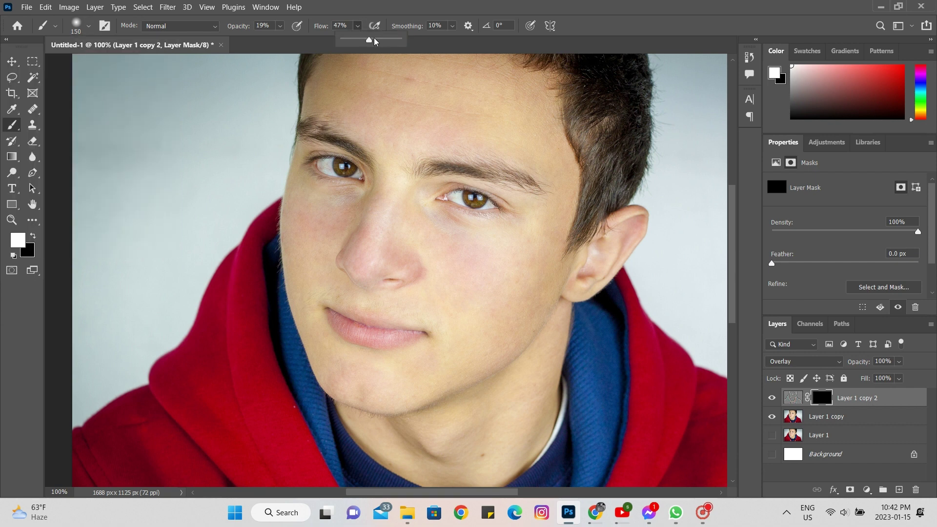
left_click(279, 27)
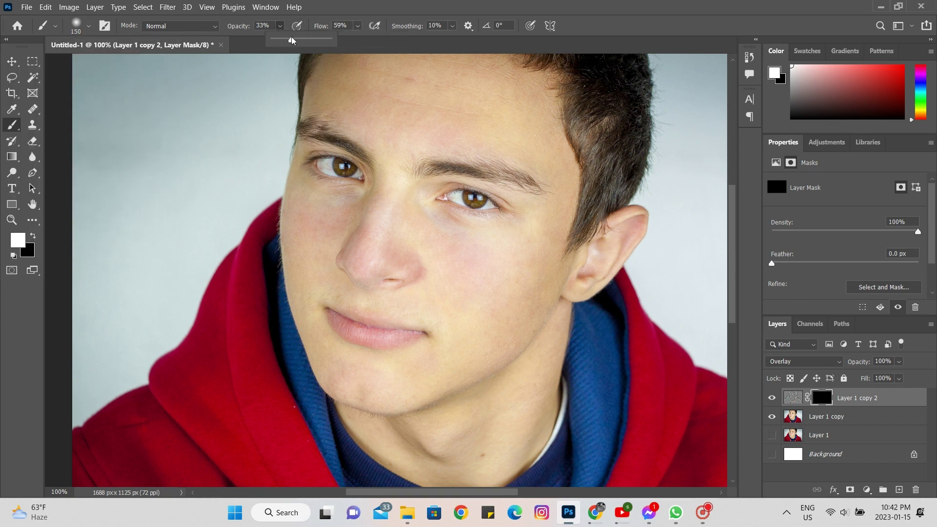
key("bracketleft")
key("bracketleft")
key("bracketleft")
Step: Paint smoothing onto both cheeks and under the eye at 46% opacity
key("ctrl+plus")
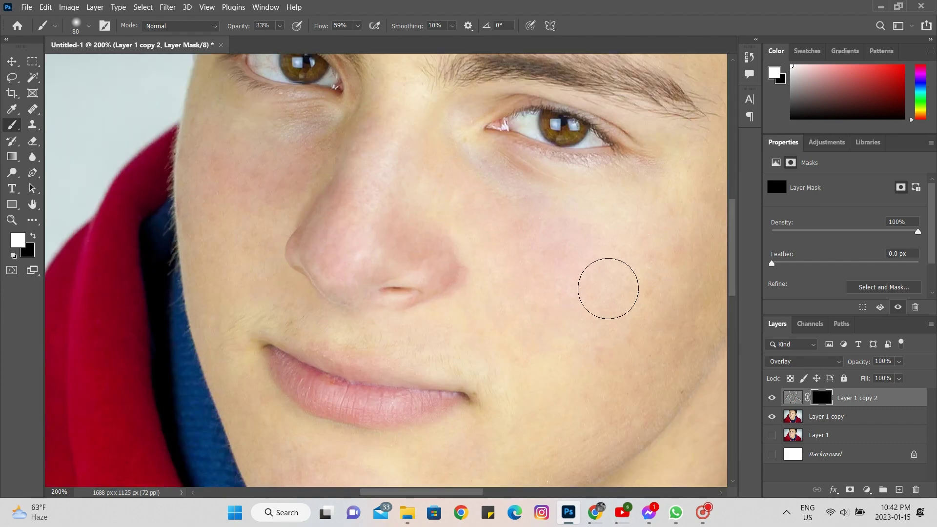
mouse_move(437, 194)
left_mouse_down()
mouse_move(485, 203)
mouse_move(469, 197)
left_mouse_up()
left_click_drag(279, 26, 295, 41)
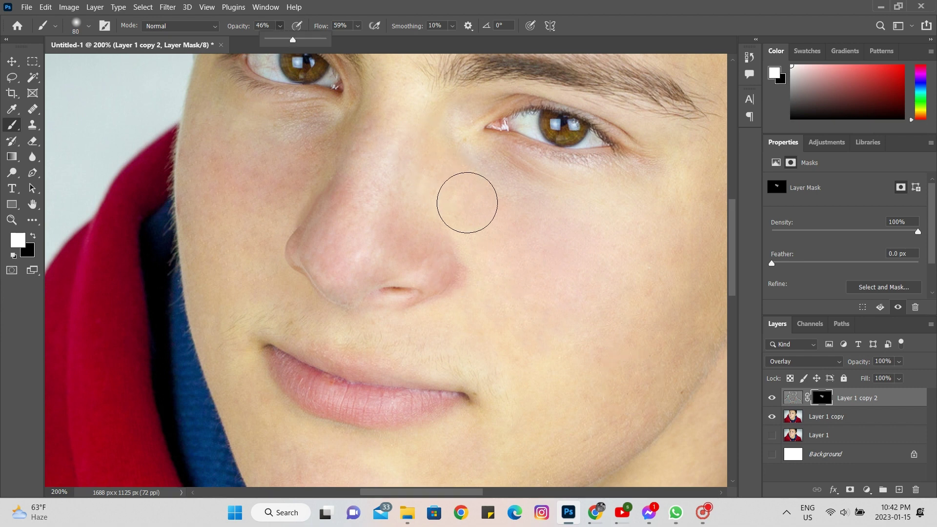
mouse_move(632, 311)
left_mouse_down()
mouse_move(500, 270)
mouse_move(621, 260)
mouse_move(605, 383)
mouse_move(516, 274)
left_mouse_up()
mouse_move(284, 172)
left_mouse_down()
mouse_move(235, 195)
mouse_move(230, 144)
left_mouse_up()
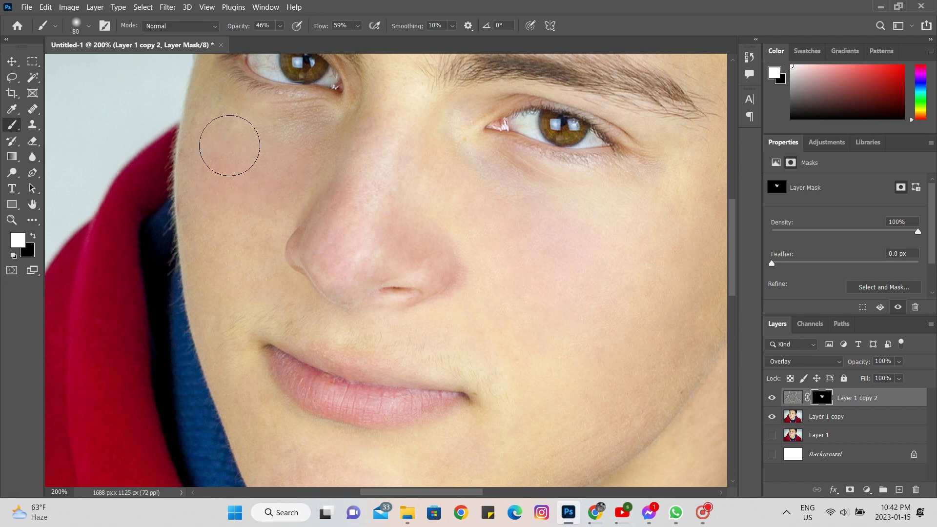
key("bracketleft")
key("bracketleft")
key("bracketleft")
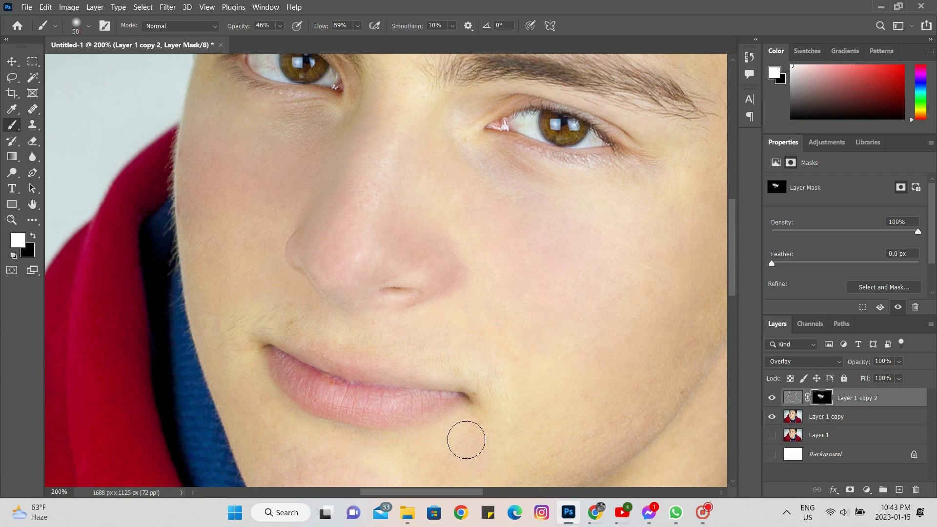
key("ctrl+minus")
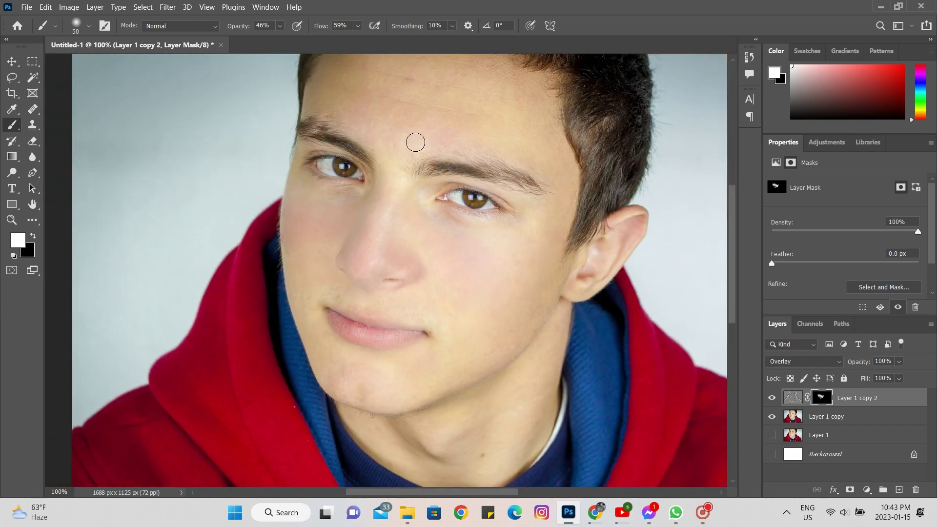
Step: Paint smoothing onto the mask around the mouth and along the cheek edge and jaw
scroll(503, 126, "up", 3)
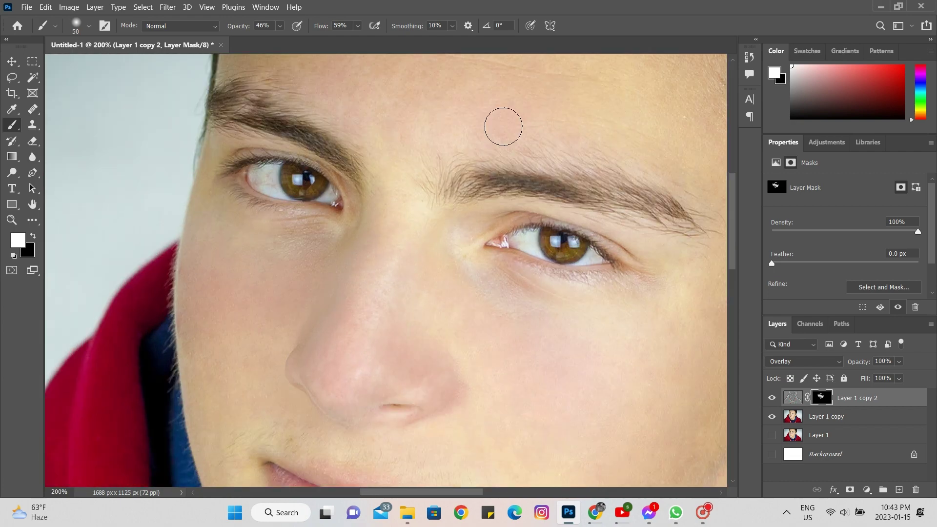
scroll(504, 126, "up", 2)
scroll(502, 125, "up", 1)
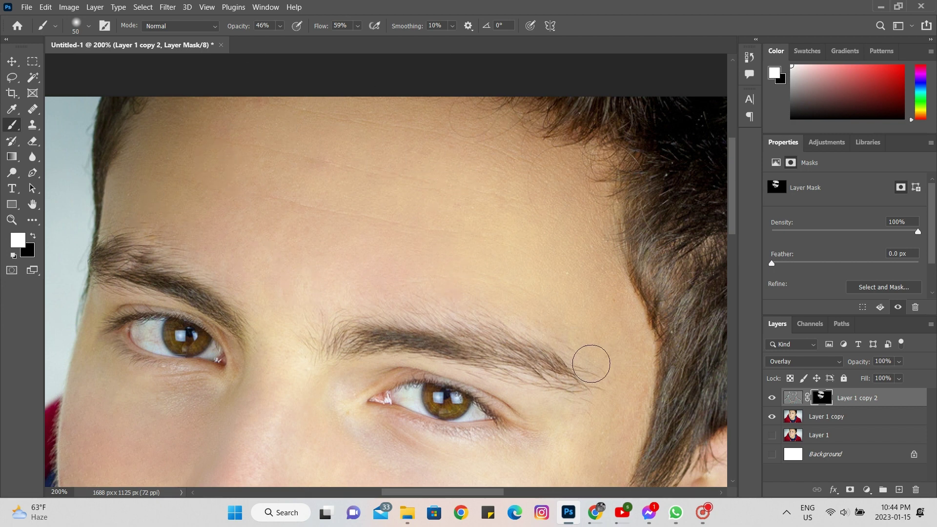
scroll(606, 262, "down", 3)
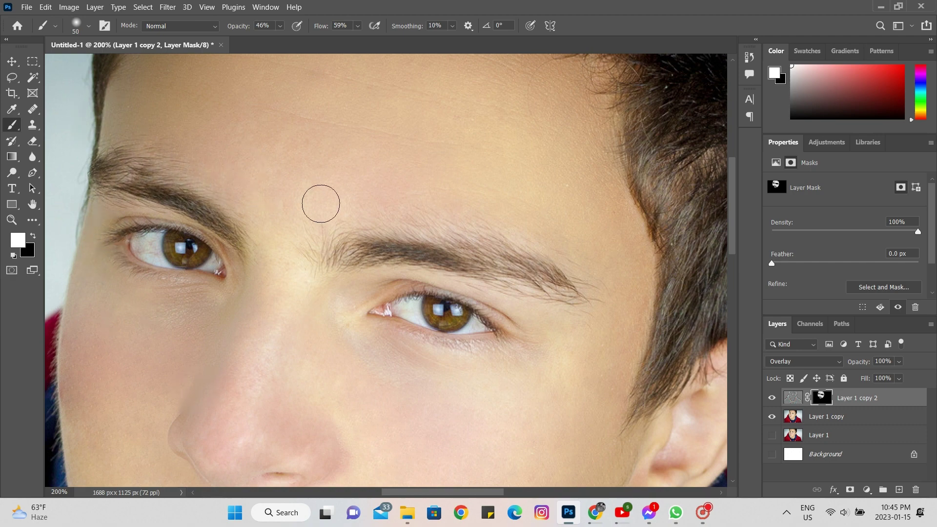
scroll(605, 269, "down", 2)
scroll(561, 293, "down", 3)
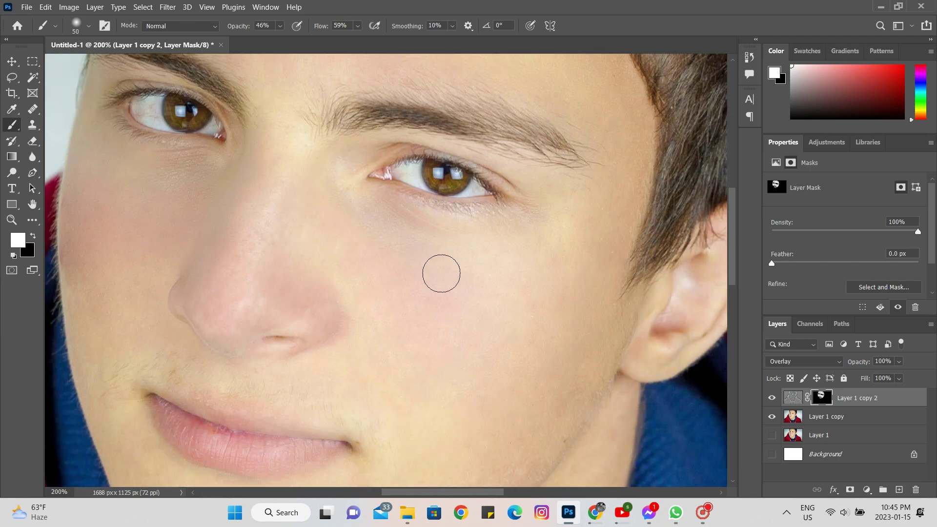
scroll(453, 373, "down", 3)
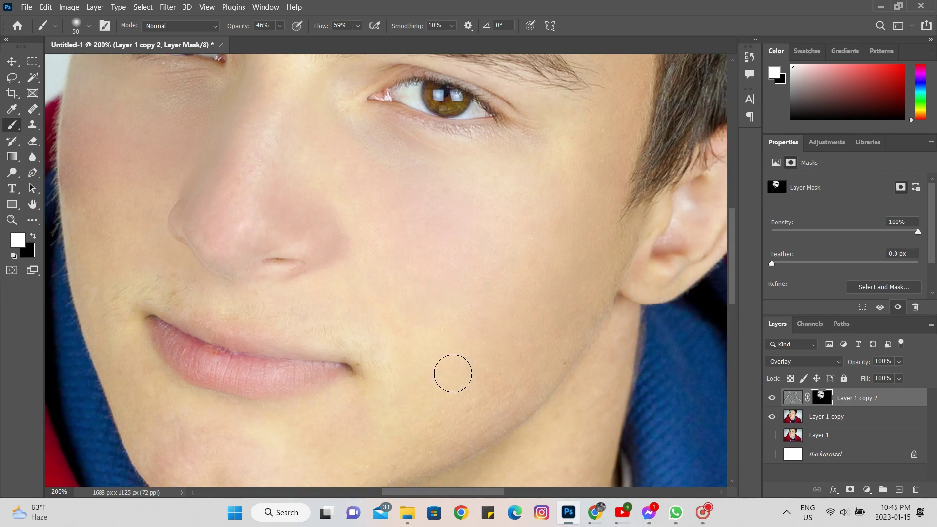
scroll(453, 373, "down", 2)
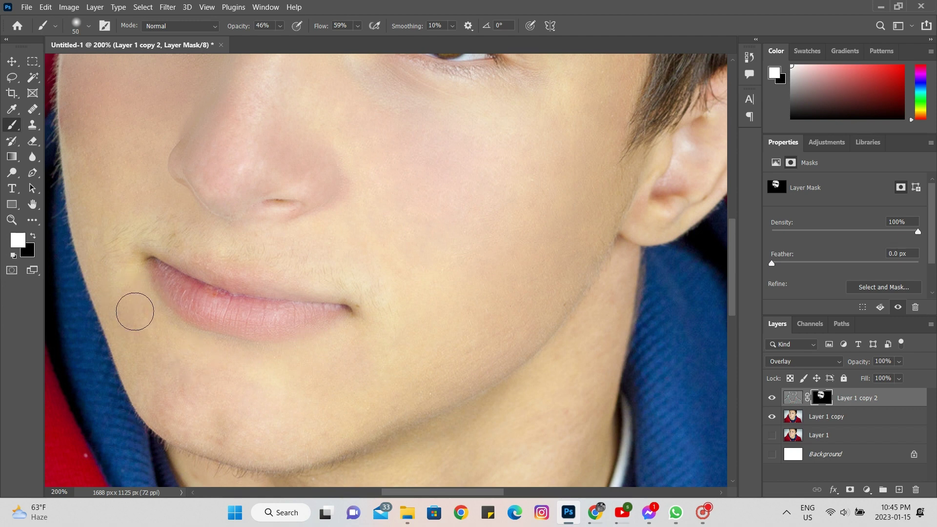
left_click_drag(254, 309, 182, 331)
left_click_drag(140, 299, 140, 367)
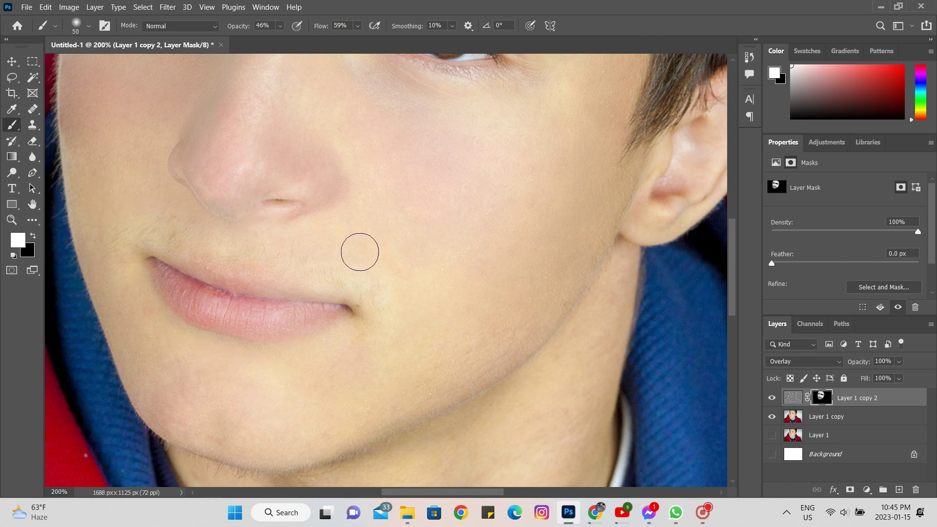
scroll(382, 264, "up", 3)
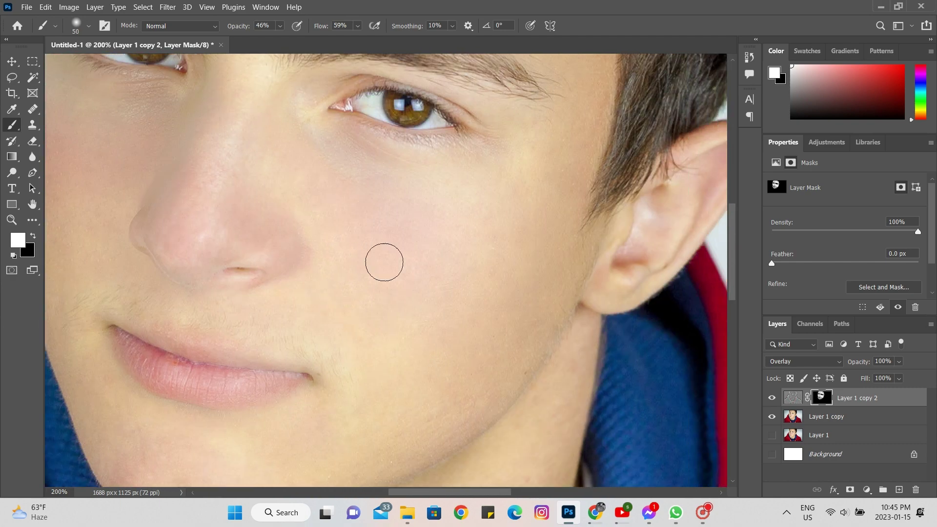
scroll(384, 262, "down", 5)
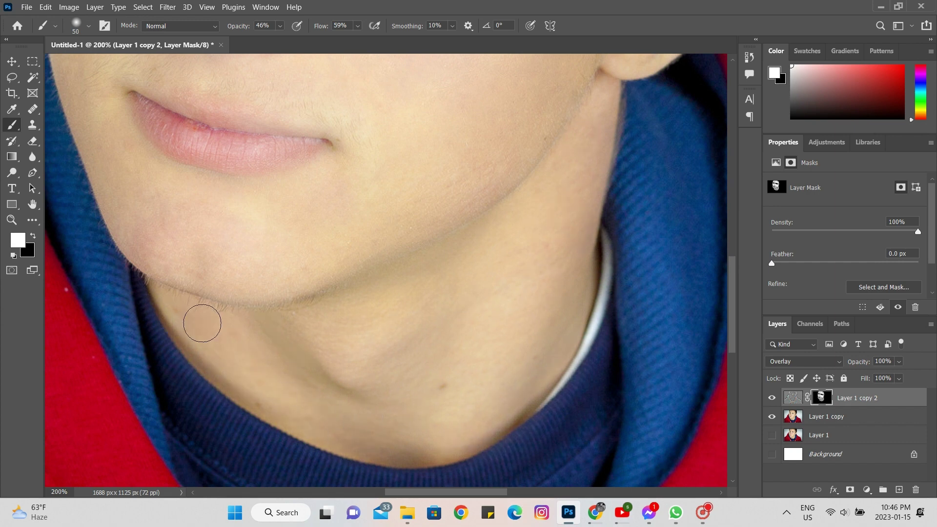
Step: Switch the mask brush to black at 14% opacity
left_click(33, 236)
key("bracketleft")
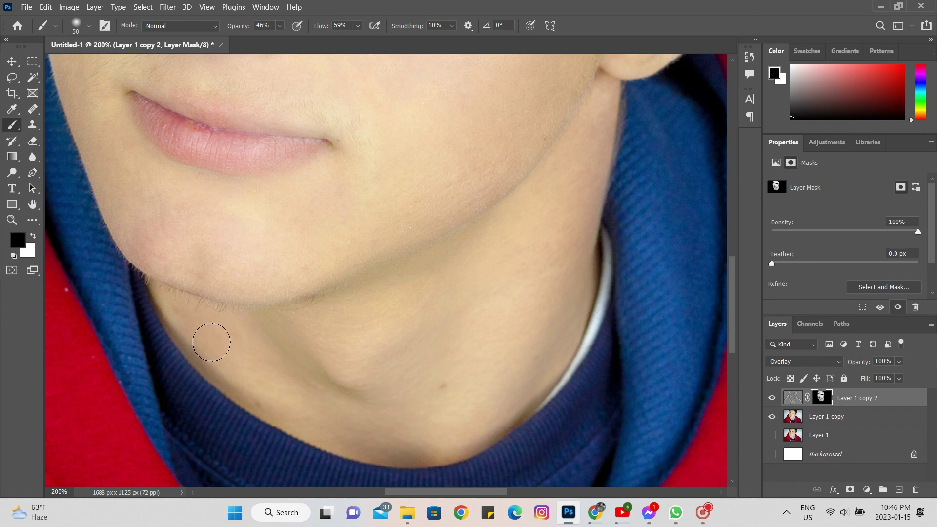
left_click(280, 26)
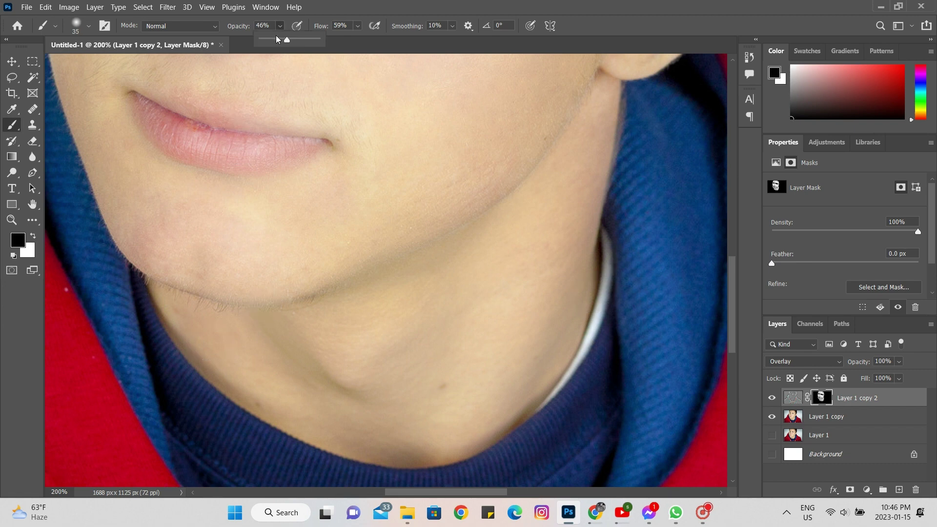
left_click(391, 140)
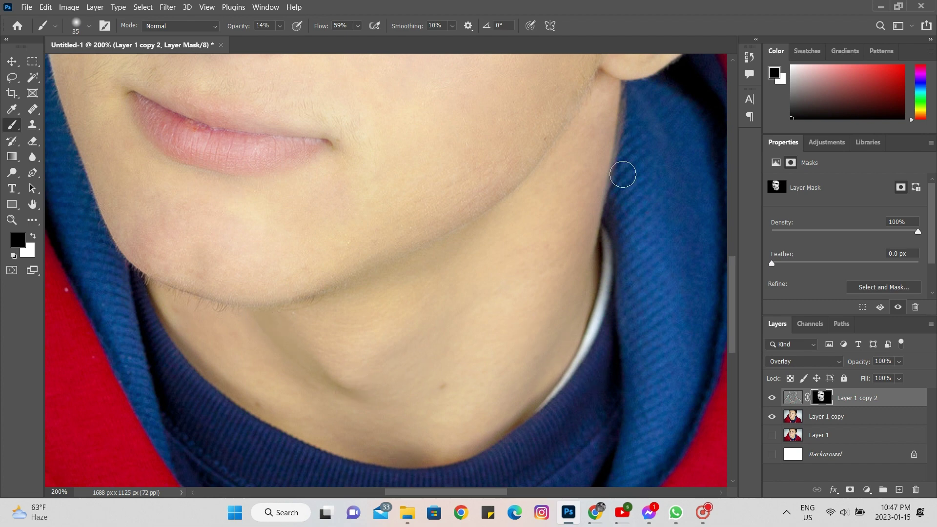
Step: Pan and zoom around the lips, jaw and chin to check the result
scroll(594, 108, "up", 3)
scroll(594, 88, "up", 1)
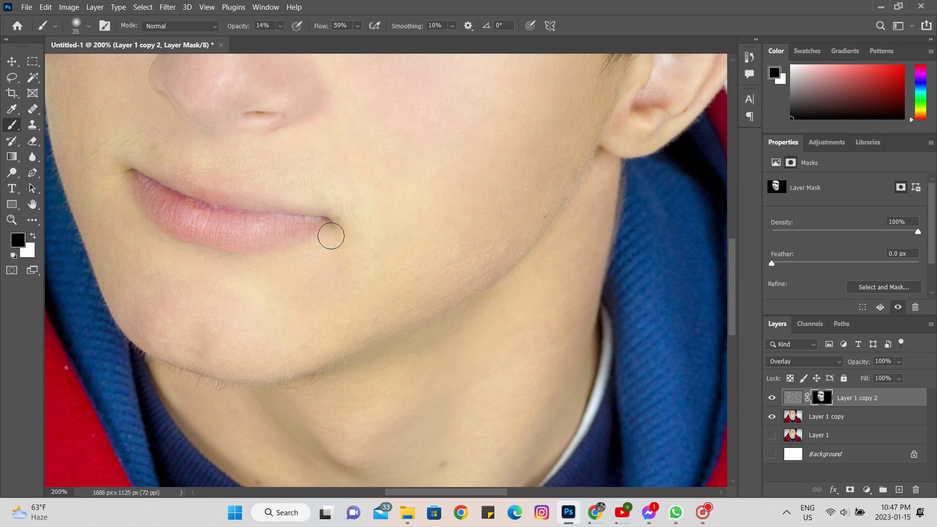
scroll(136, 116, "left", 4)
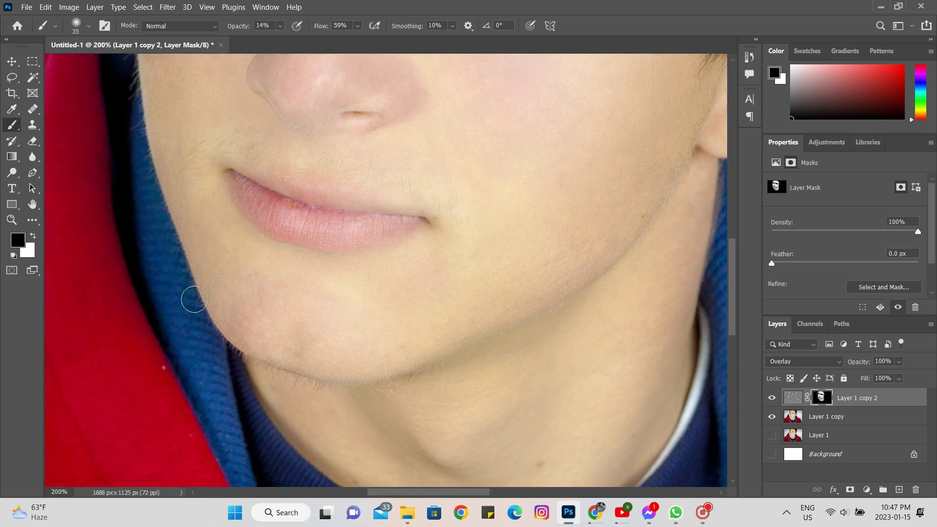
scroll(214, 171, "down", 1, "alt")
scroll(216, 173, "down", 2, "alt")
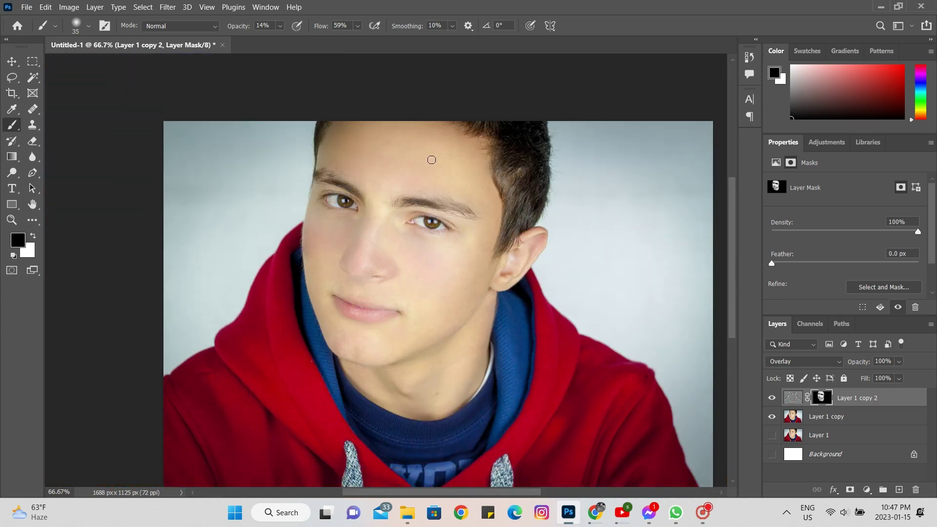
scroll(431, 161, "up", 1, "alt")
scroll(565, 198, "up", 1)
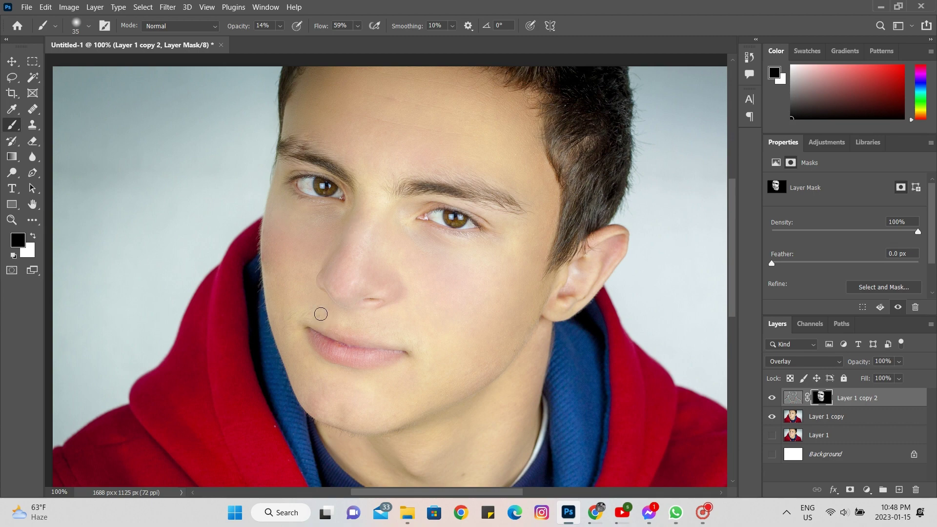
scroll(502, 275, "down", 2)
scroll(502, 275, "up", 1)
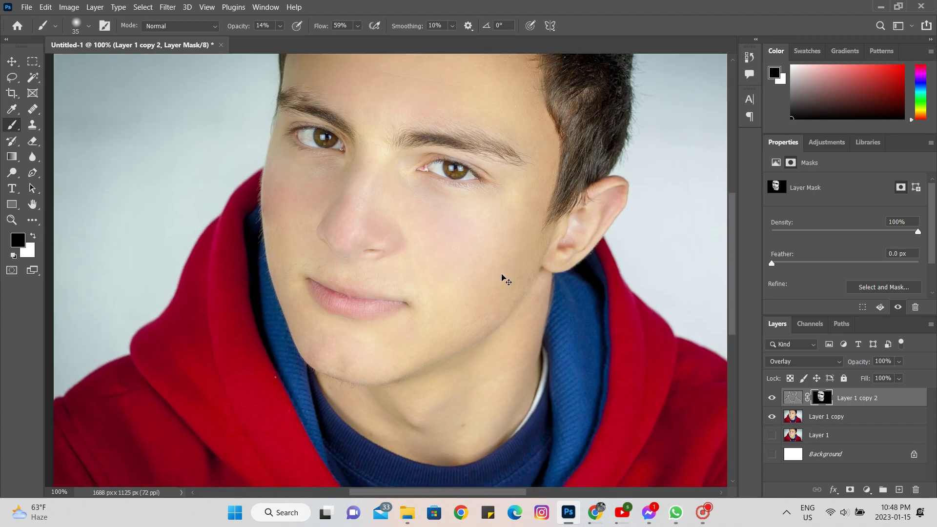
scroll(502, 275, "down", 1, "alt")
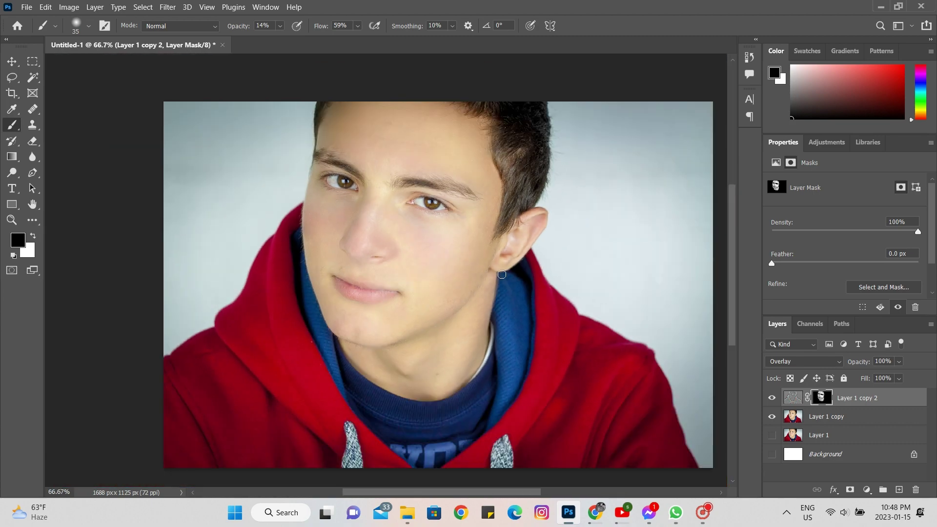
Step: Toggle Layer 1 copy's visibility to compare acne original with smoothed skin, ending with retouch visible
left_click(772, 417)
left_click(772, 418)
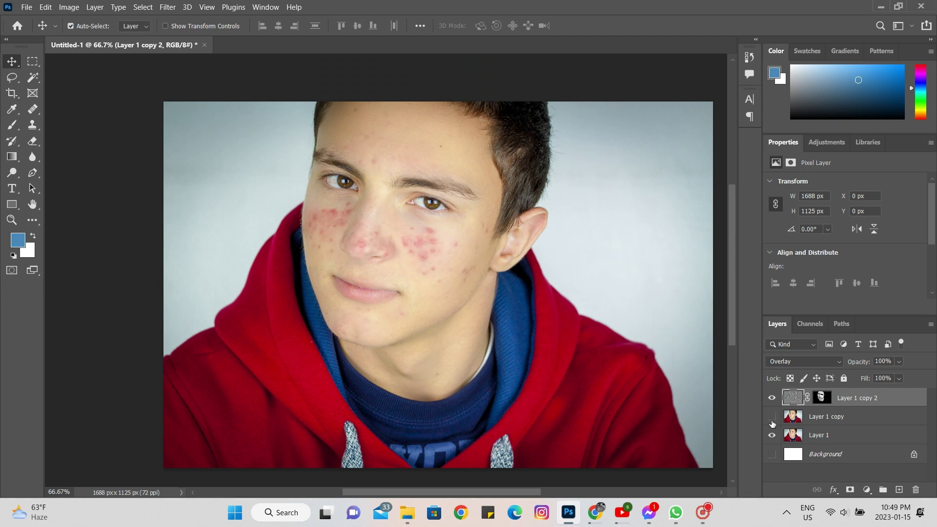
left_click(772, 418)
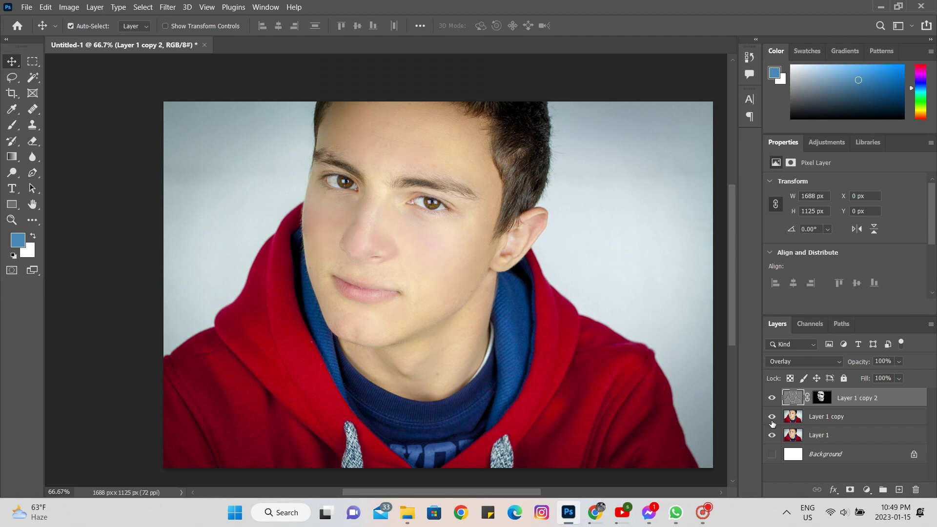
key("ctrl+minus")
key("ctrl+minus")
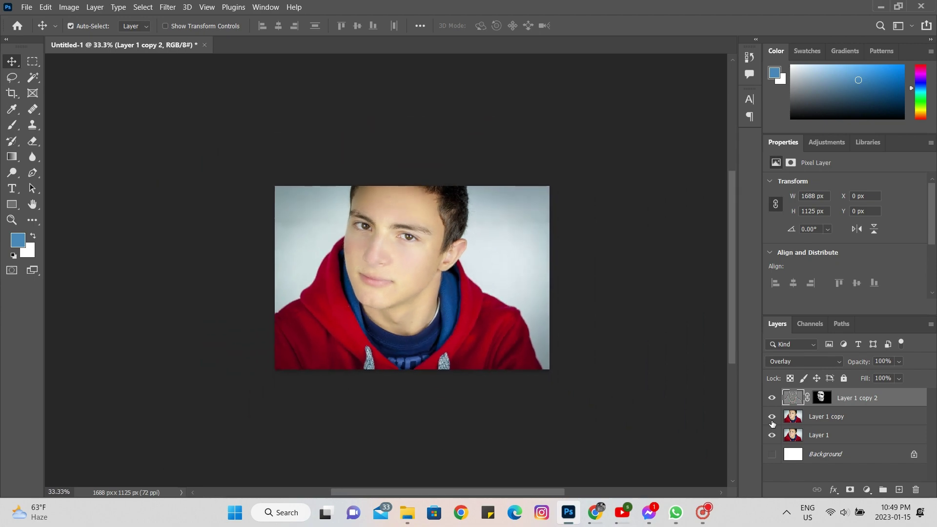
key("ctrl+plus")
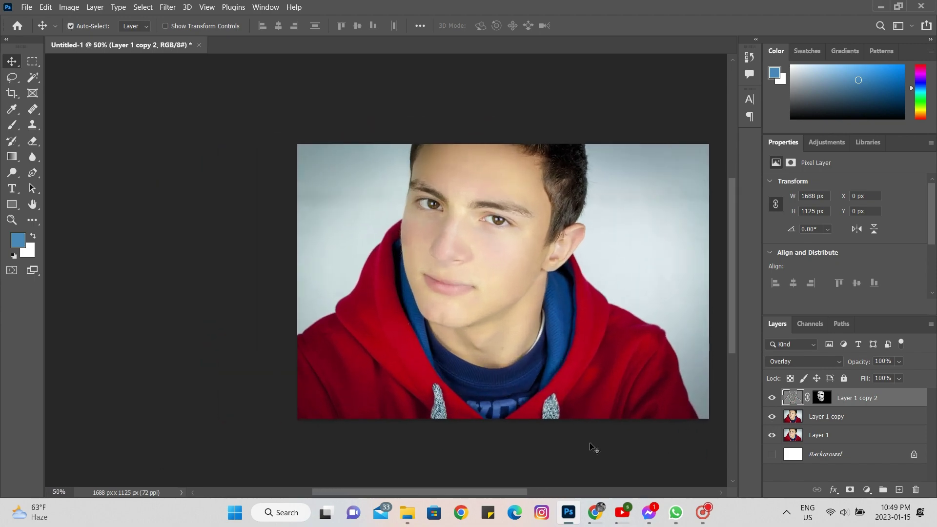